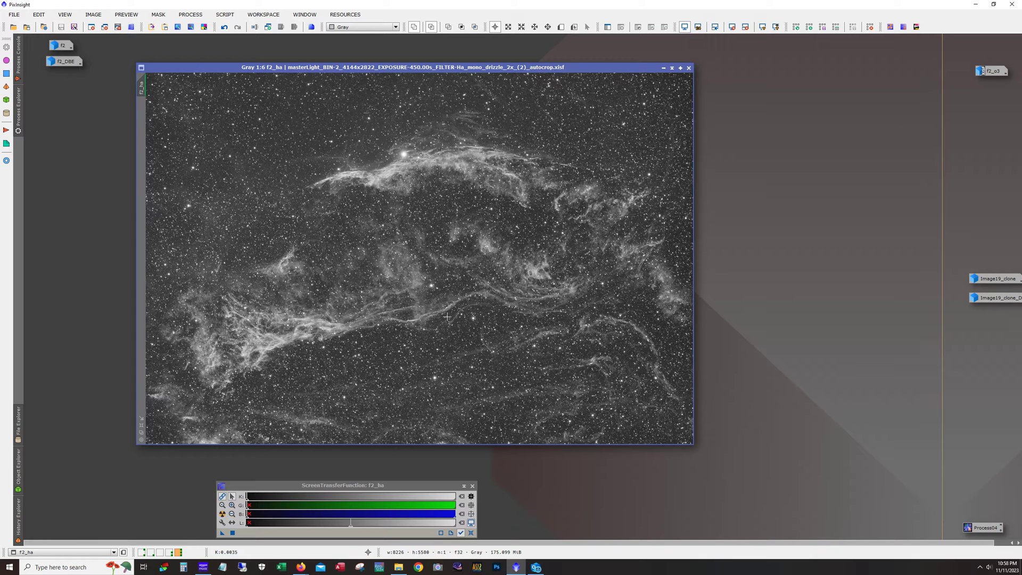
Switch to the workspace showing the stretched western Veil Ha master light with its STF.
key("alt")
left_click(170, 553)
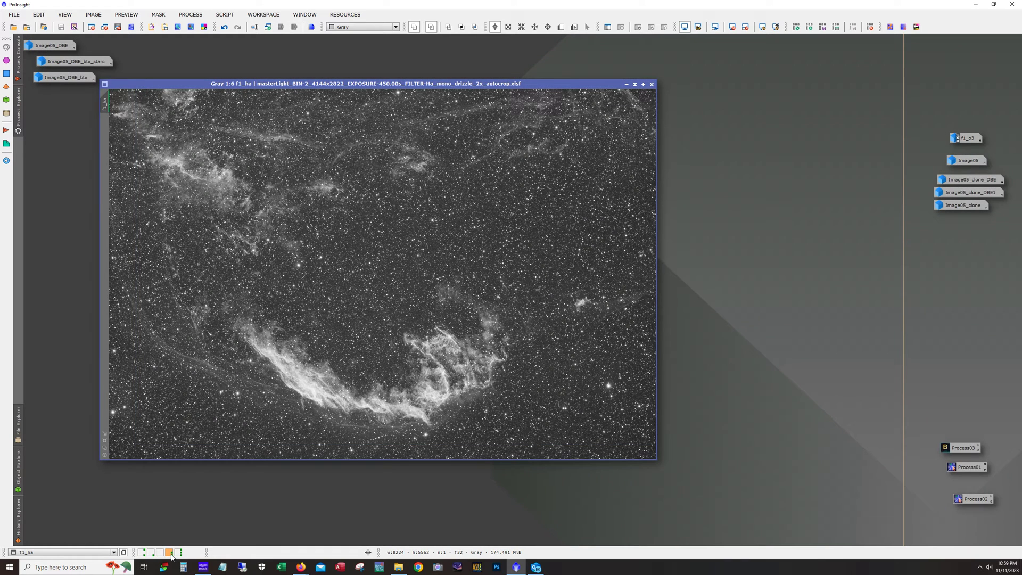
key("alt")
On workspace 4, minimize f2_ha, then open the f2 RGB image and position it.
left_click(179, 552)
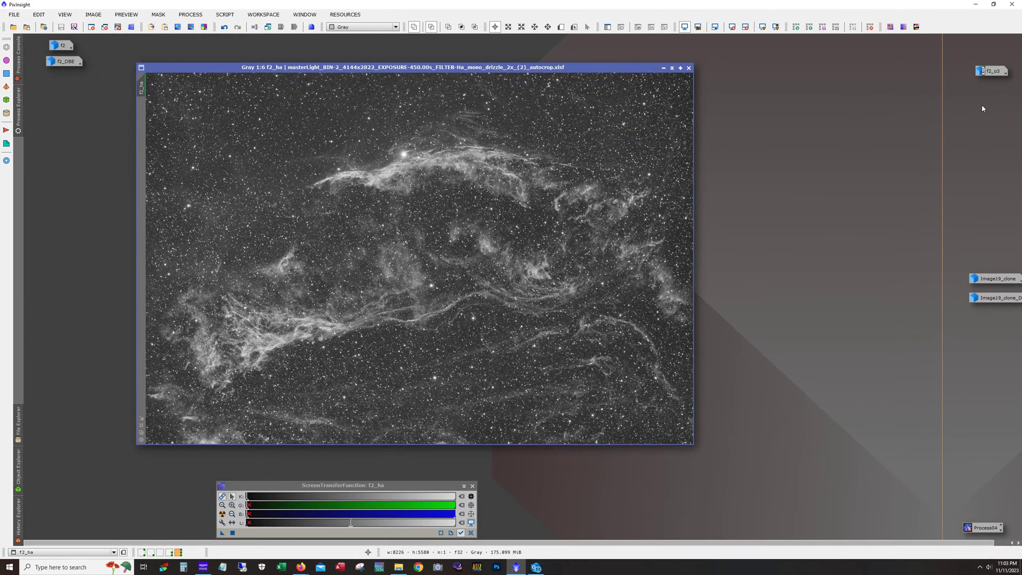
left_click(664, 68)
double_click(64, 47)
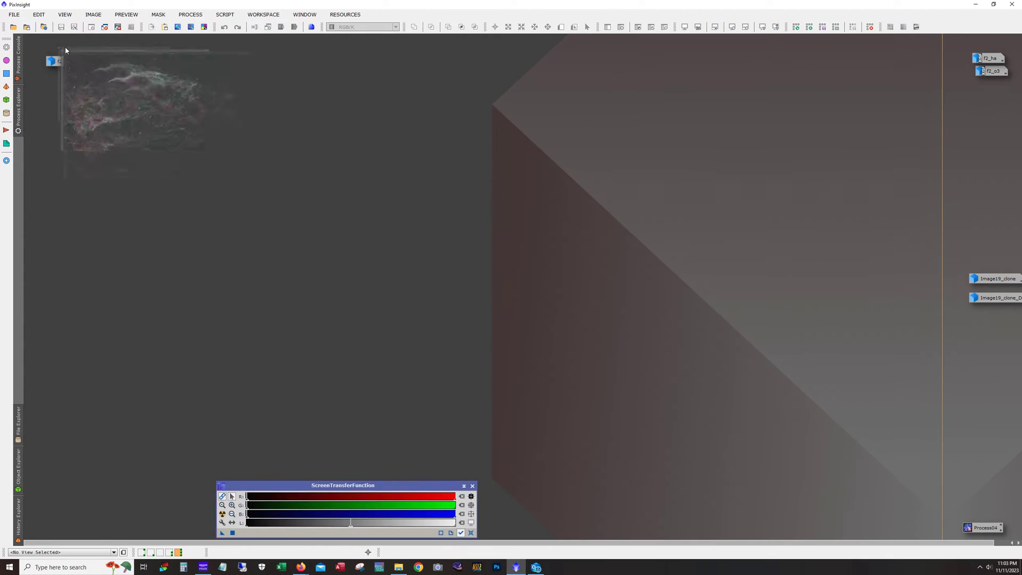
left_click_drag(334, 77, 361, 62)
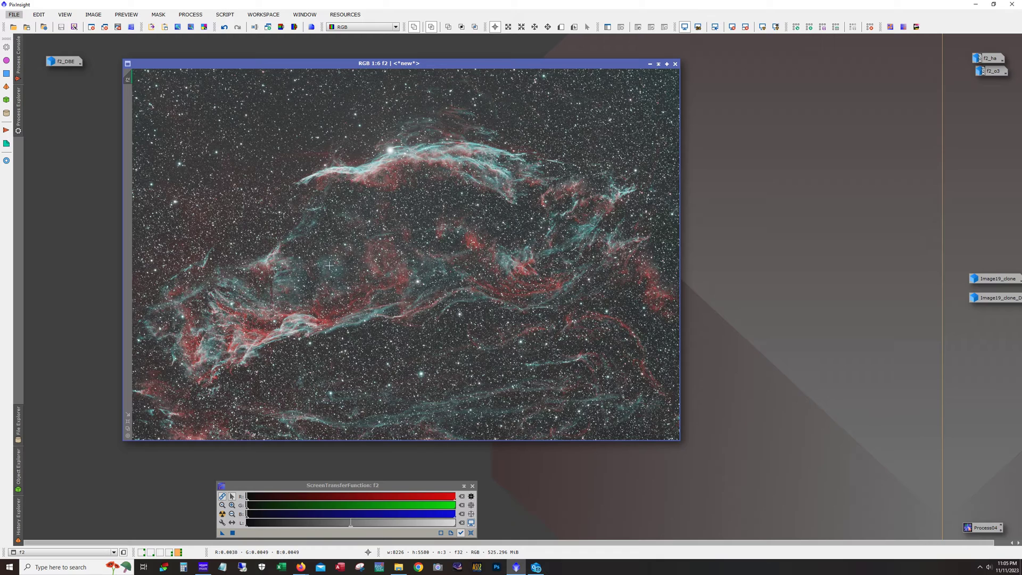
Toggle the screen stretch, minimize f2, and open f2_DBE alongside a restored f2.
key("ctrl+F12")
key("ctrl+F12")
key("ctrl+F12")
key("ctrl+F12")
left_click(649, 64)
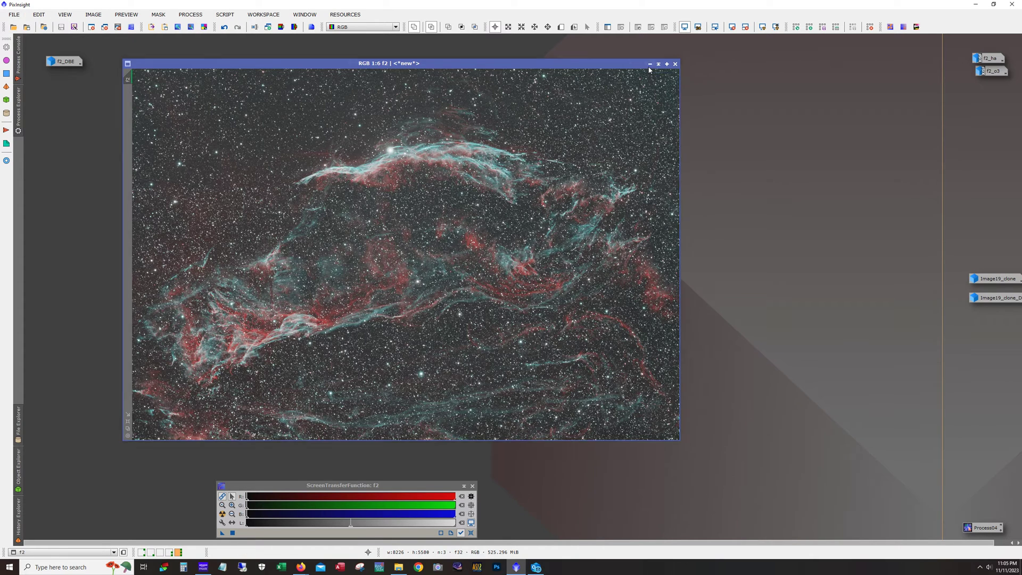
double_click(66, 64)
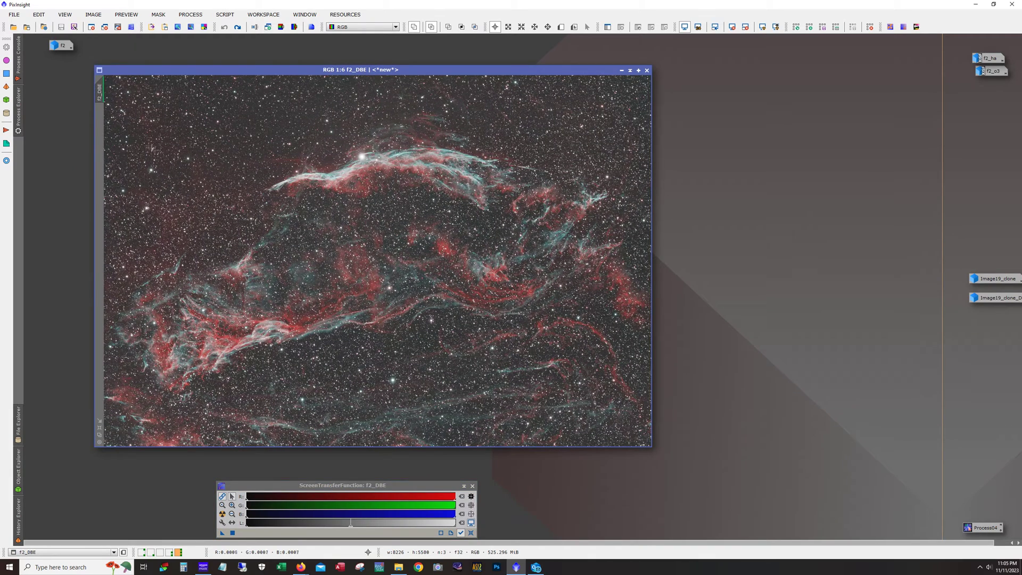
double_click(60, 45)
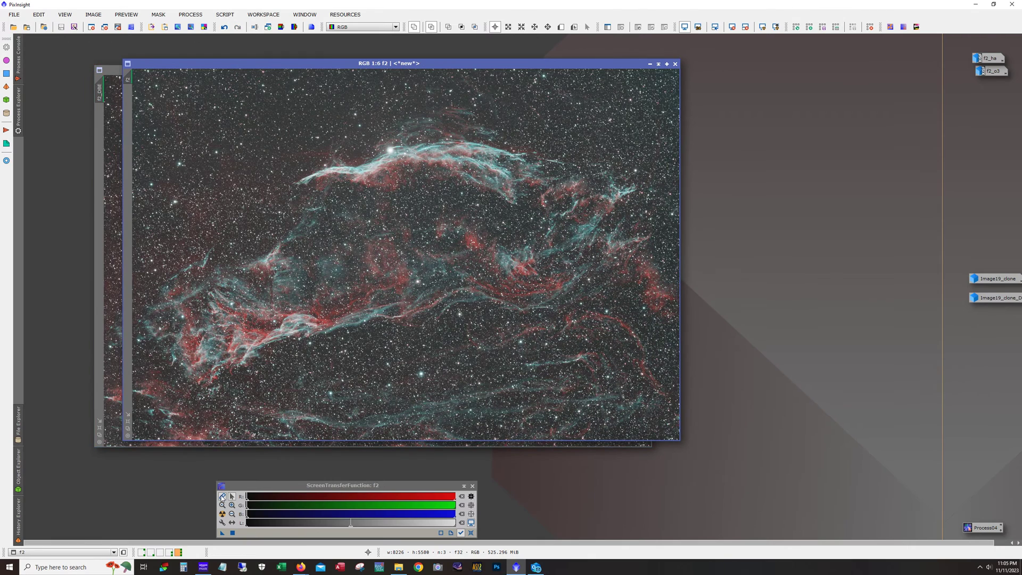
AutoStretch f2 with STF, minimize it again, and redo the last process on f2_DBE.
left_click(223, 513)
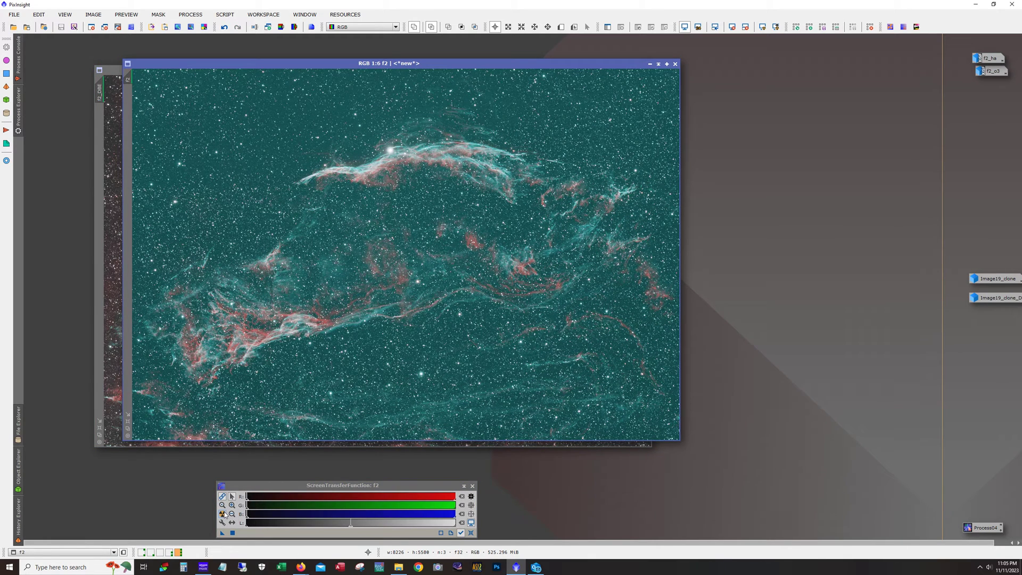
left_click(650, 63)
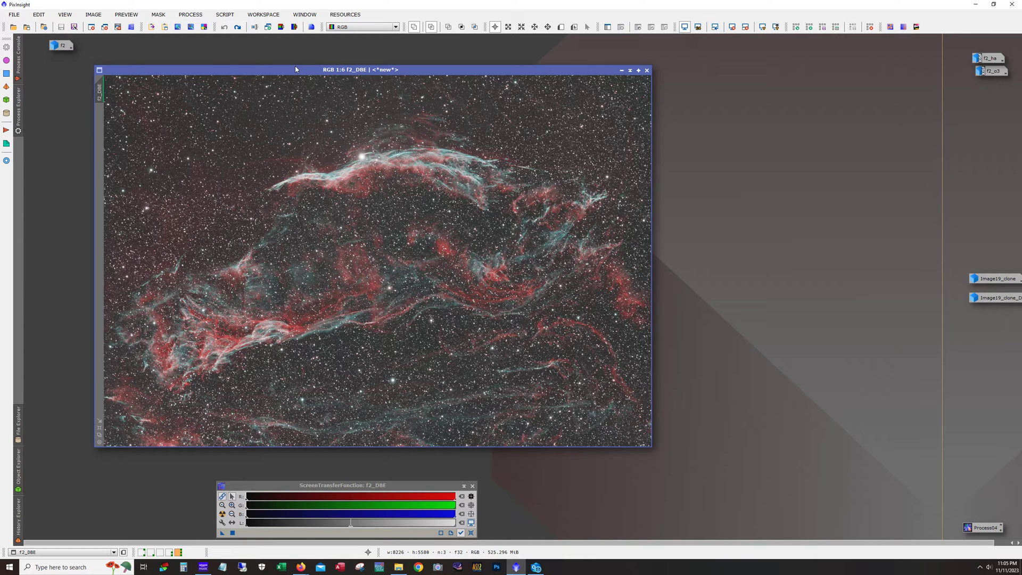
left_click(236, 28)
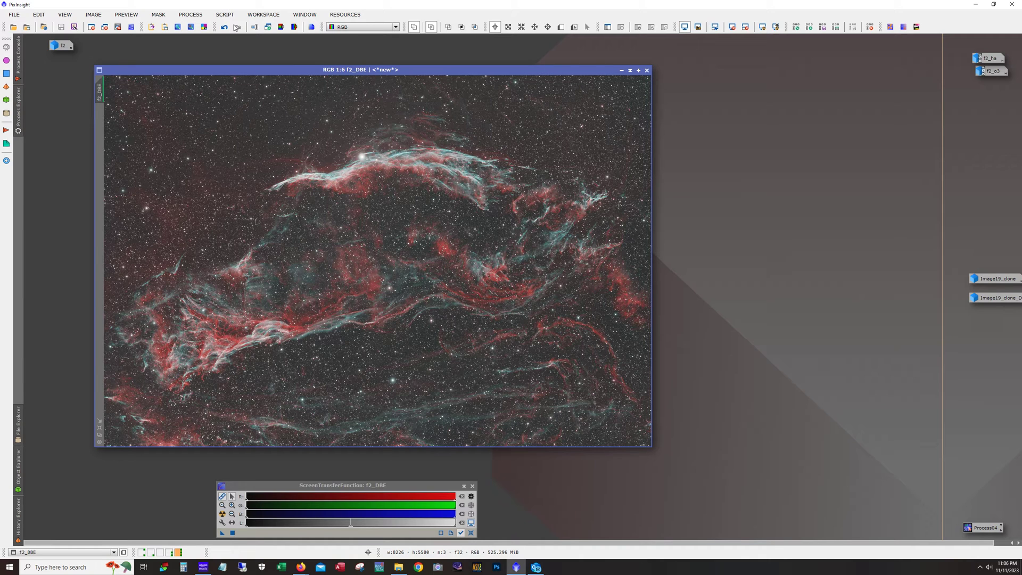
key("alt")
On workspace 1, place f1_DBE_btx and f2_DBE_btx side by side, then minimize f2_DBE_btx.
left_click(143, 554)
left_click(142, 553)
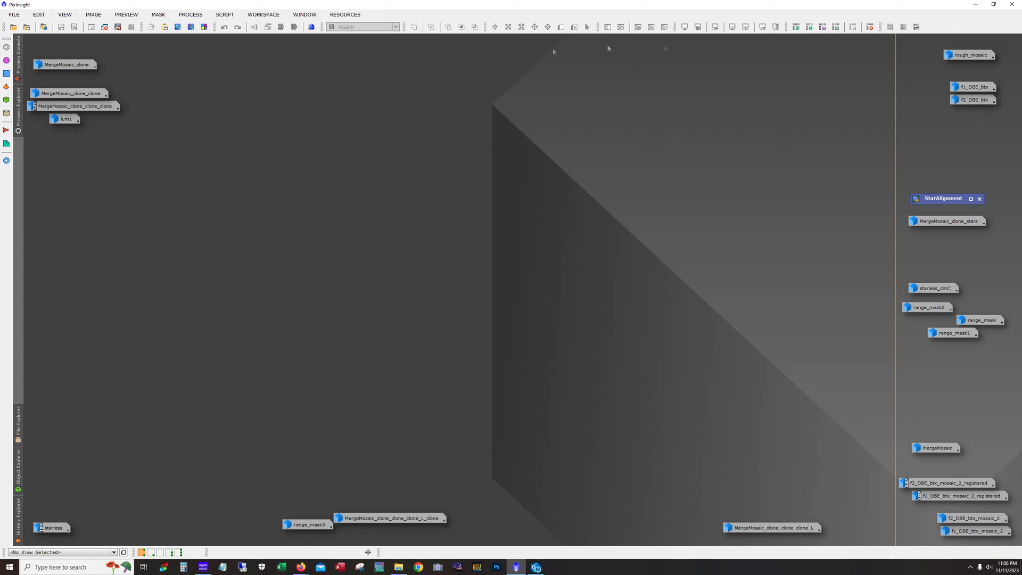
double_click(966, 87)
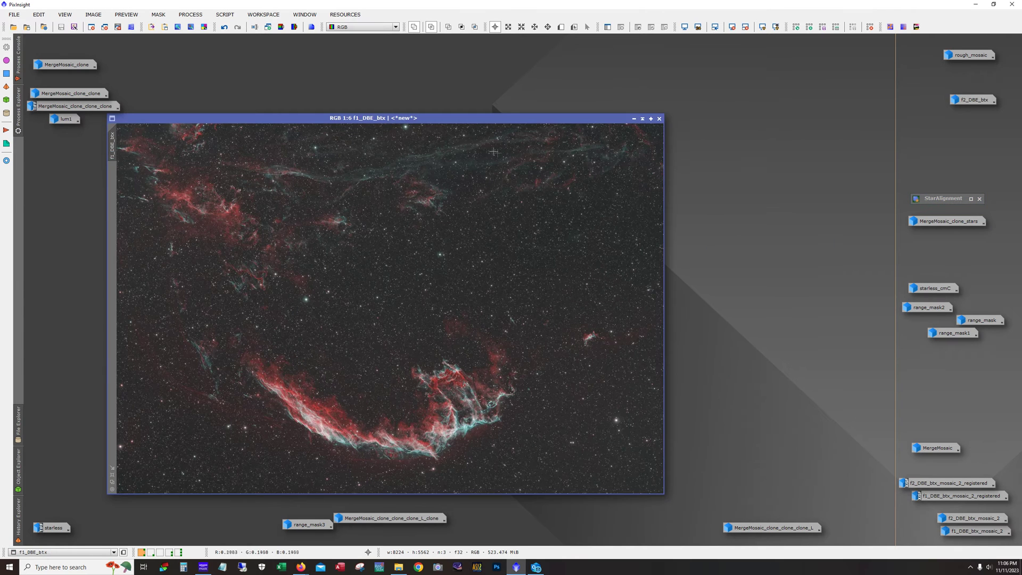
left_click_drag(484, 118, 517, 63)
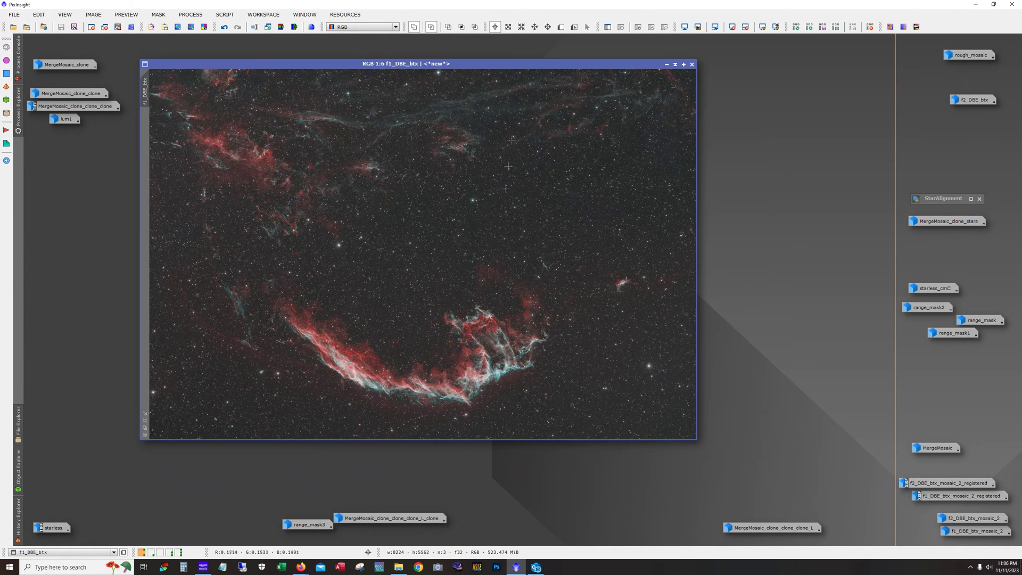
double_click(985, 97)
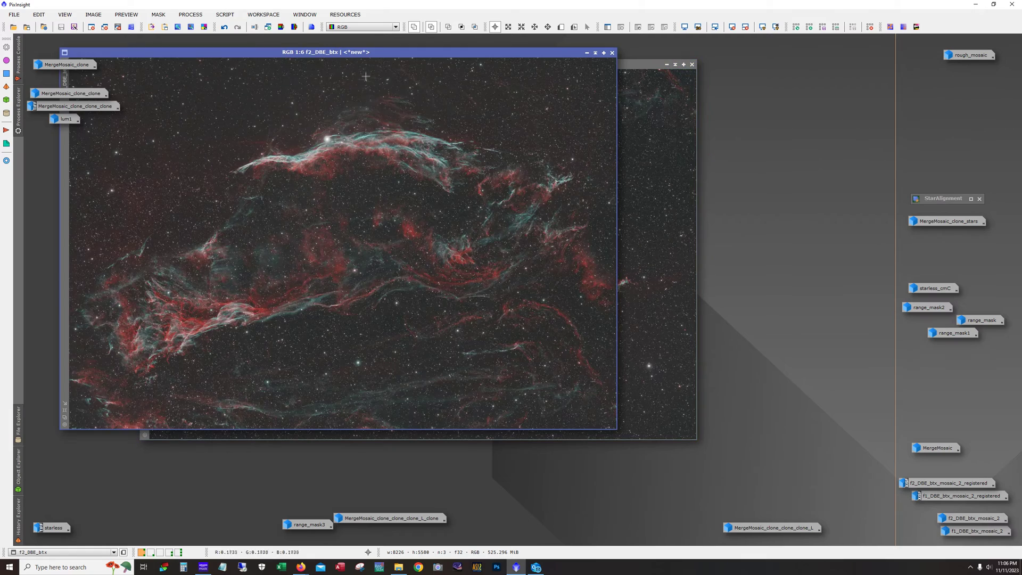
left_click_drag(382, 56, 614, 68)
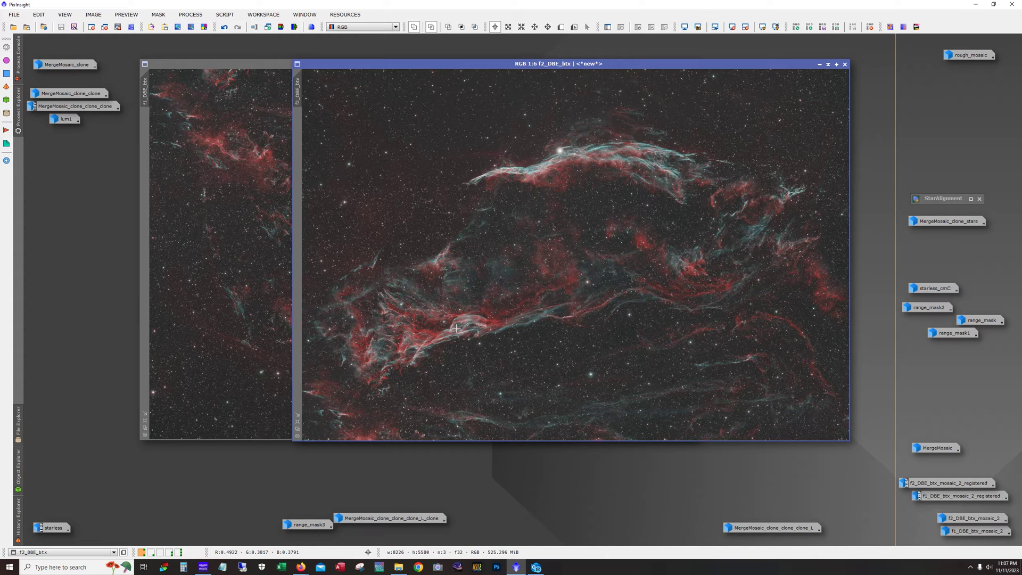
left_click(819, 64)
Minimize f1_DBE_btx and bring up StarAlignment from ImageRegistration, centred in the workspace.
left_click(666, 63)
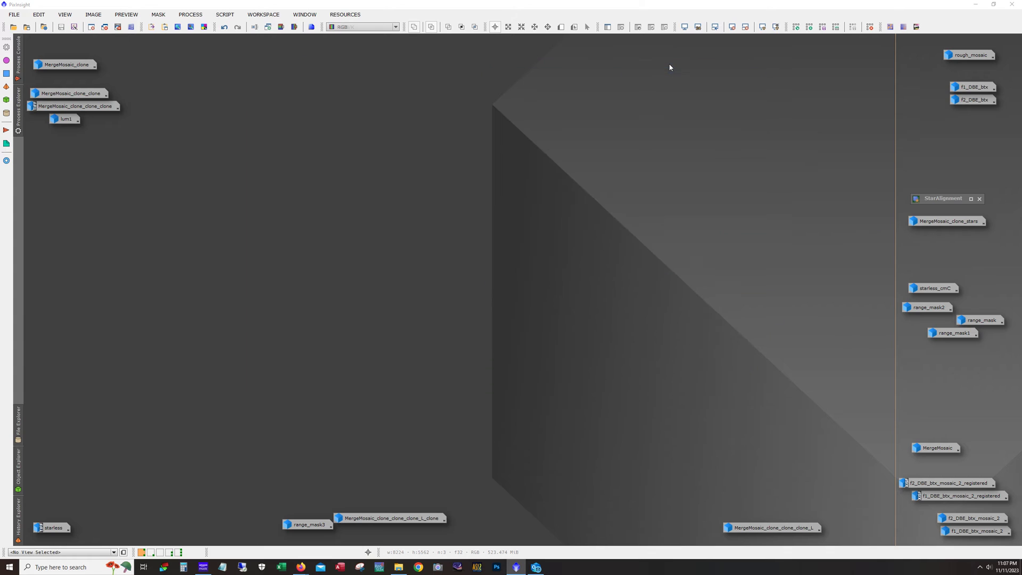
left_click(190, 15)
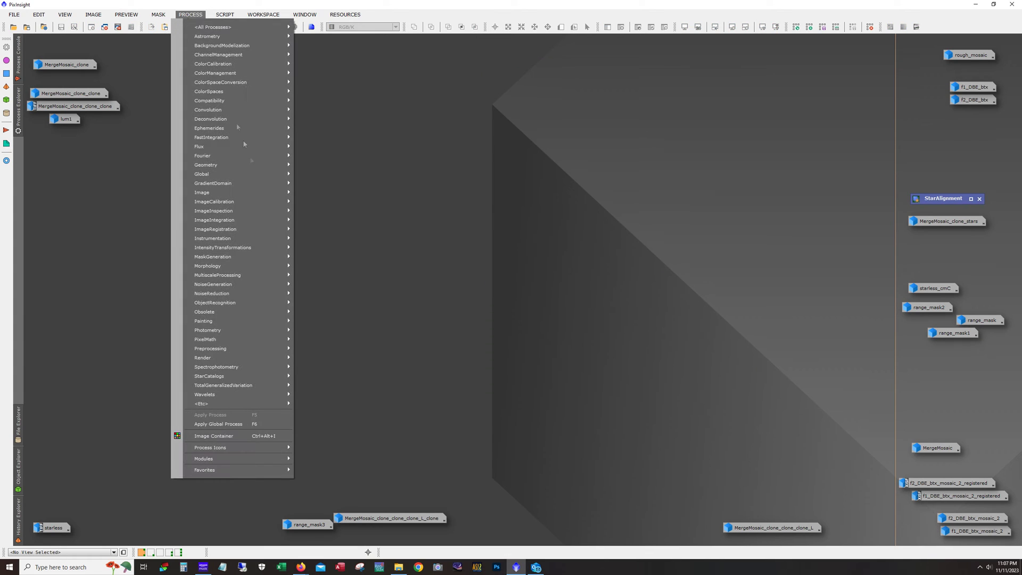
mouse_move(268, 231)
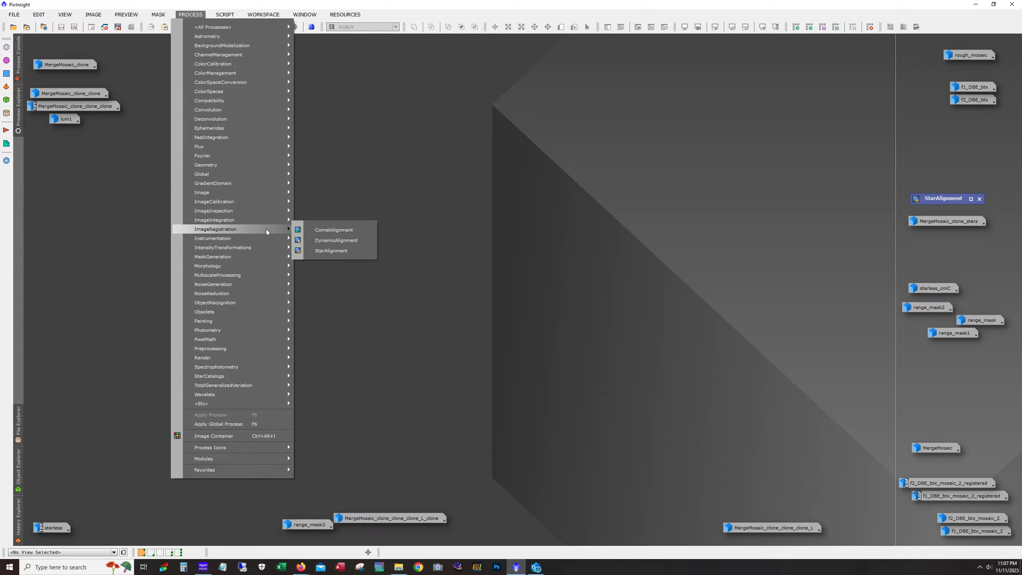
left_click(339, 250)
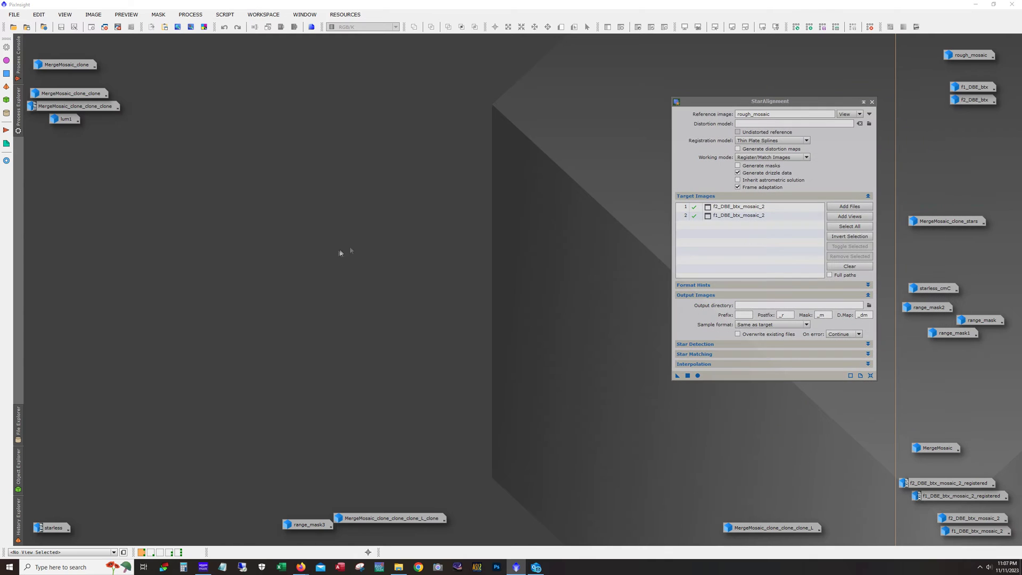
left_click_drag(737, 101, 396, 101)
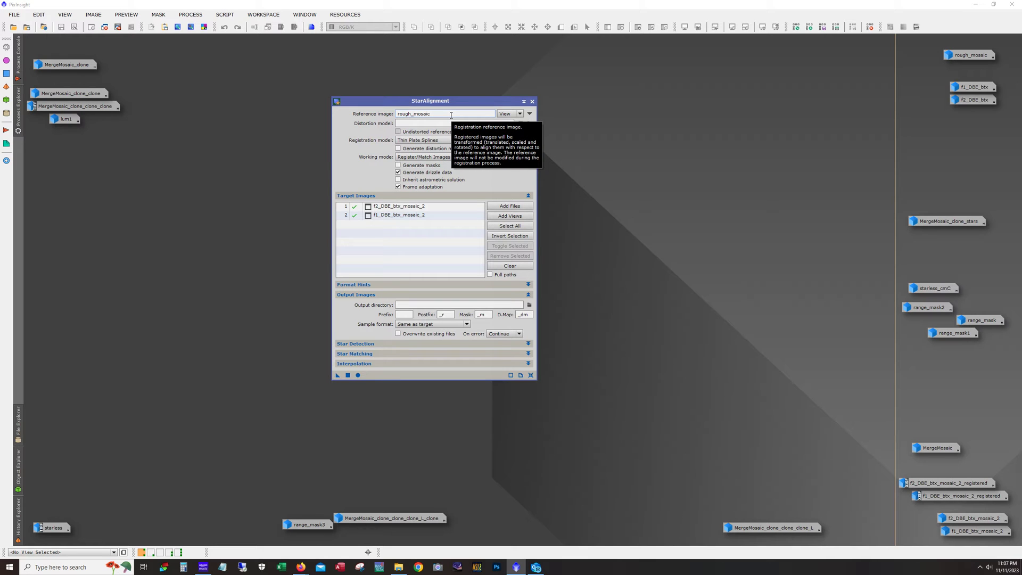
Make f1_DBE_btx the StarAlignment reference with Register/Union - Mosaic working mode.
left_click_drag(975, 86, 435, 118)
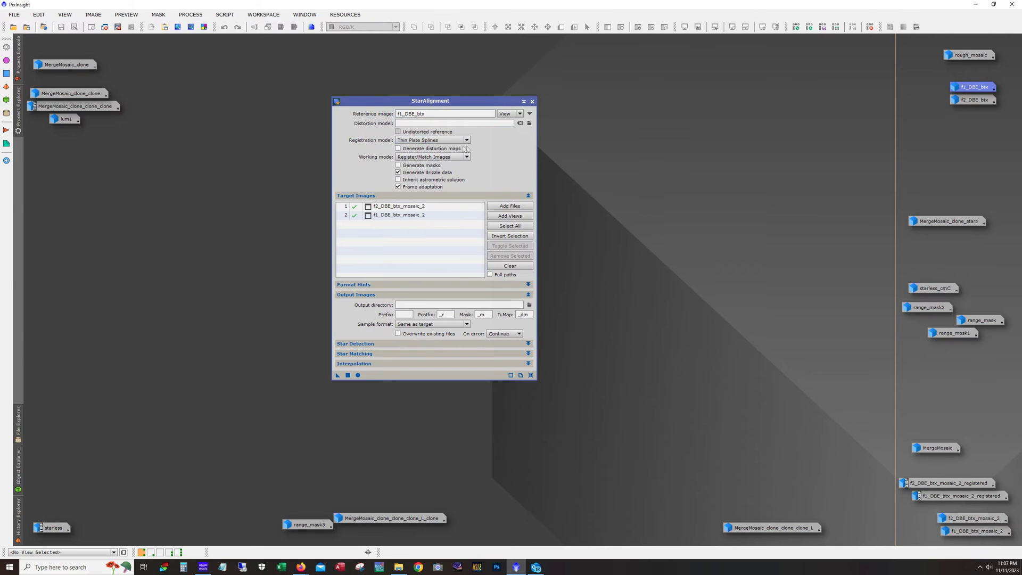
left_click(420, 157)
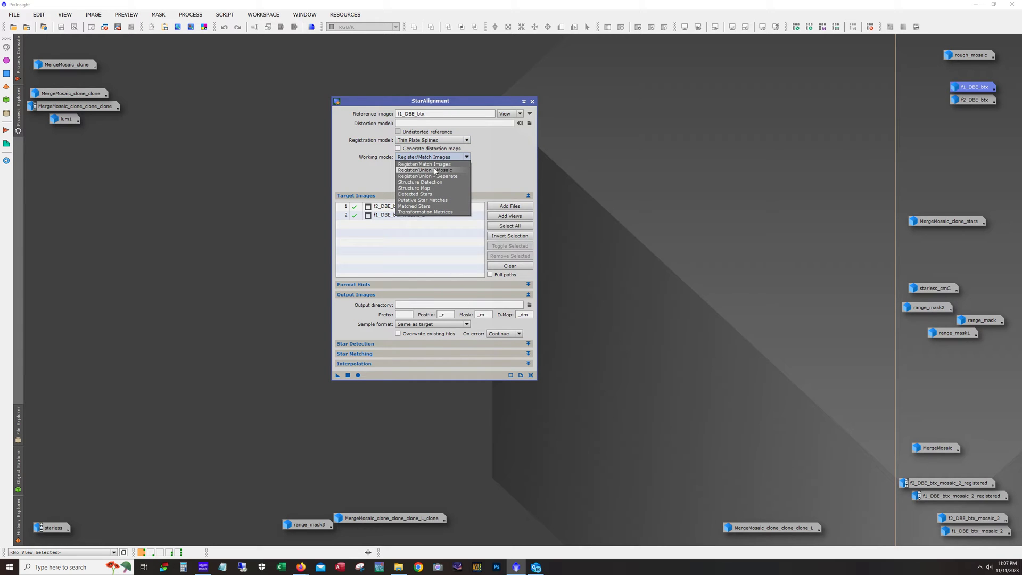
left_click(424, 170)
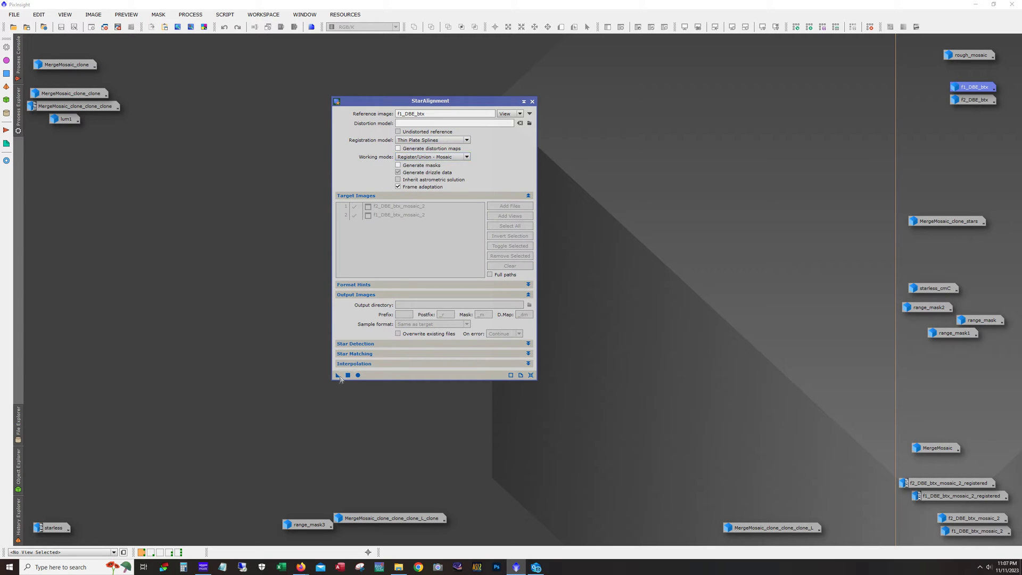
mouse_move(340, 377)
left_mouse_down()
mouse_move(281, 411)
mouse_move(337, 376)
left_mouse_up()
Open rough_mosaic, enlarge its window, and move StarAlignment aside.
double_click(971, 55)
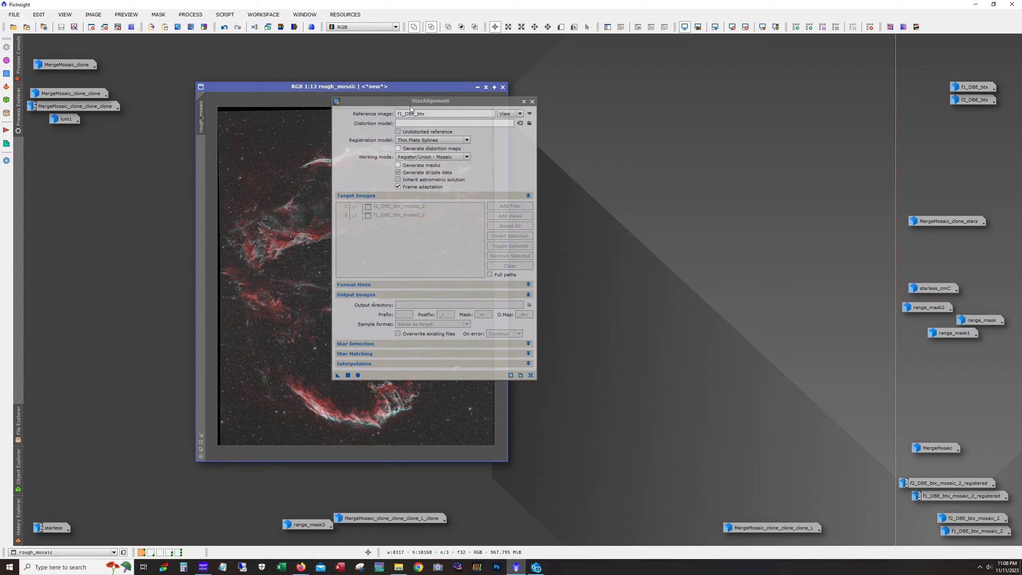
left_click_drag(410, 109, 590, 114)
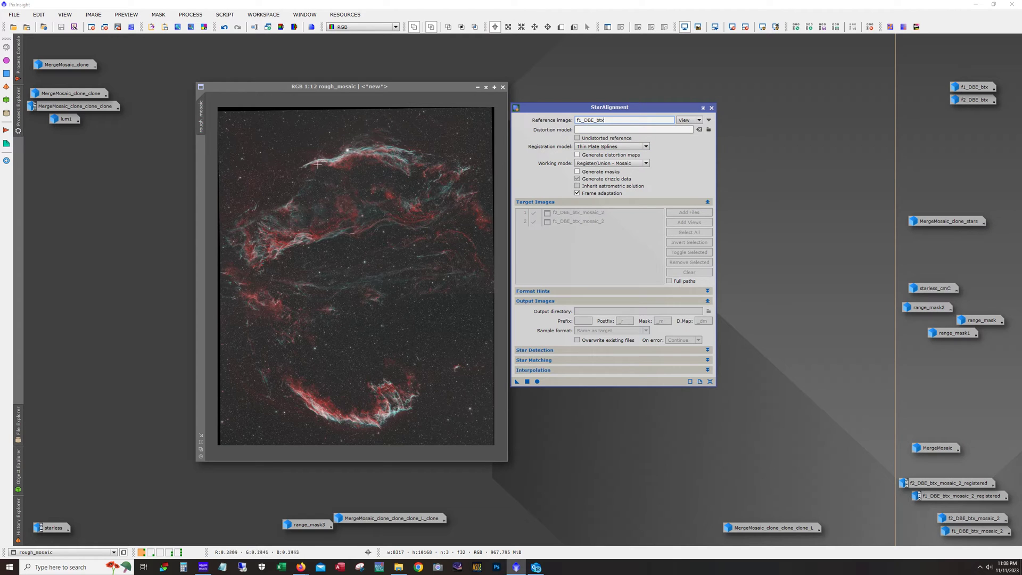
left_click_drag(554, 110, 594, 99)
left_click_drag(367, 88, 340, 47)
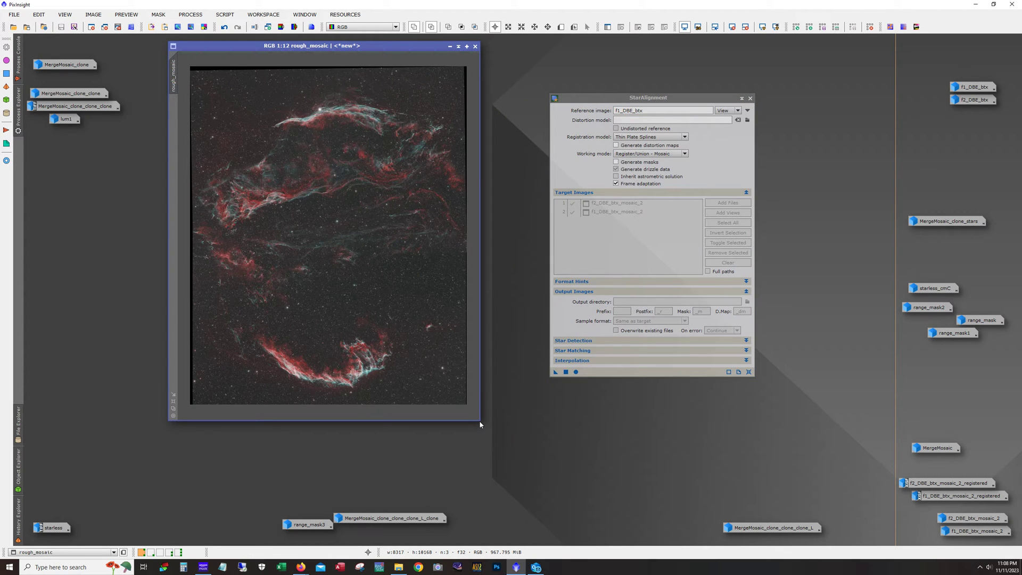
left_click_drag(480, 424, 576, 507)
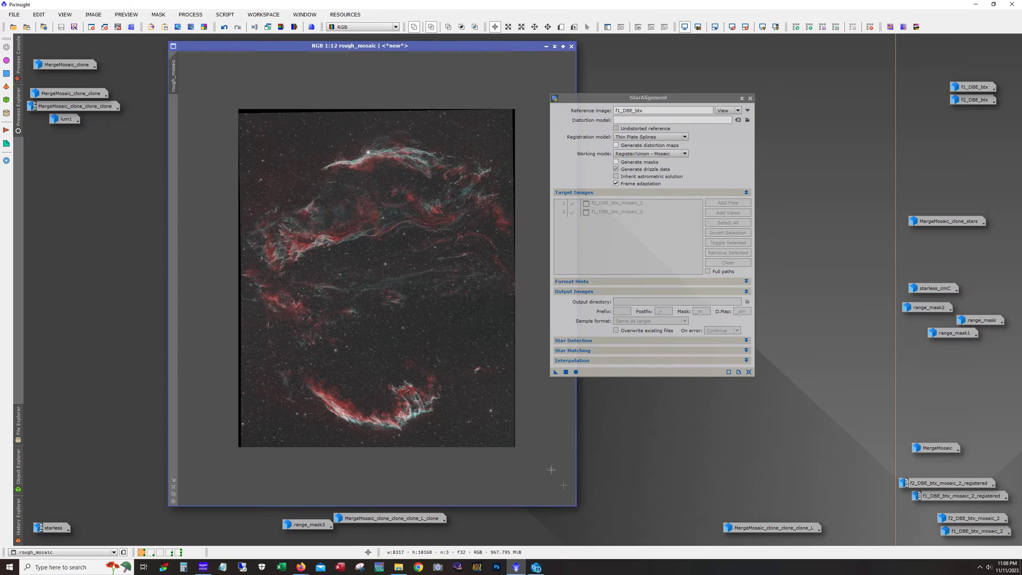
left_click_drag(593, 98, 708, 101)
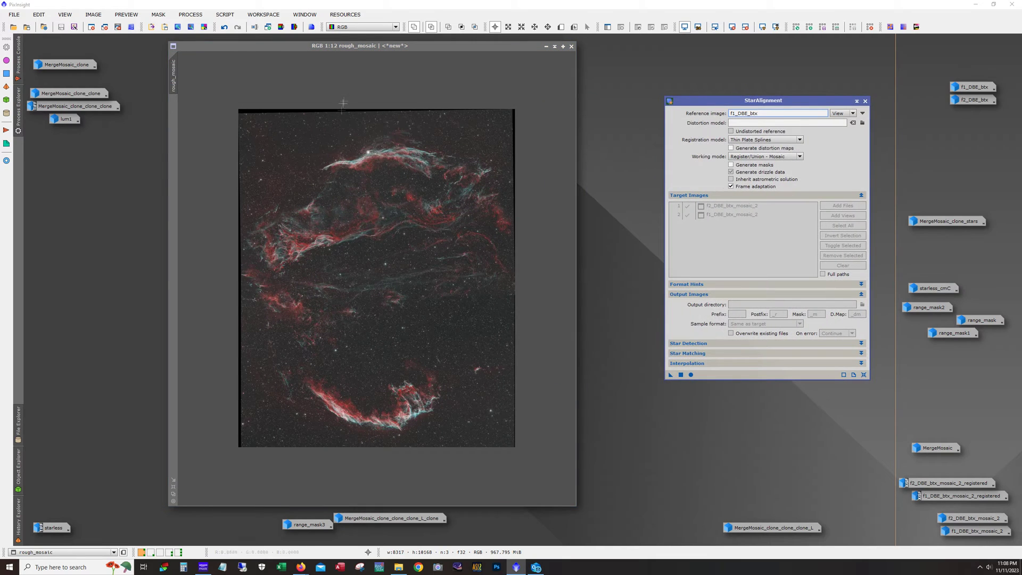
Inspect the rough_mosaic star field up close, then minimize it and make it the alignment reference.
scroll(385, 233, "up", 9)
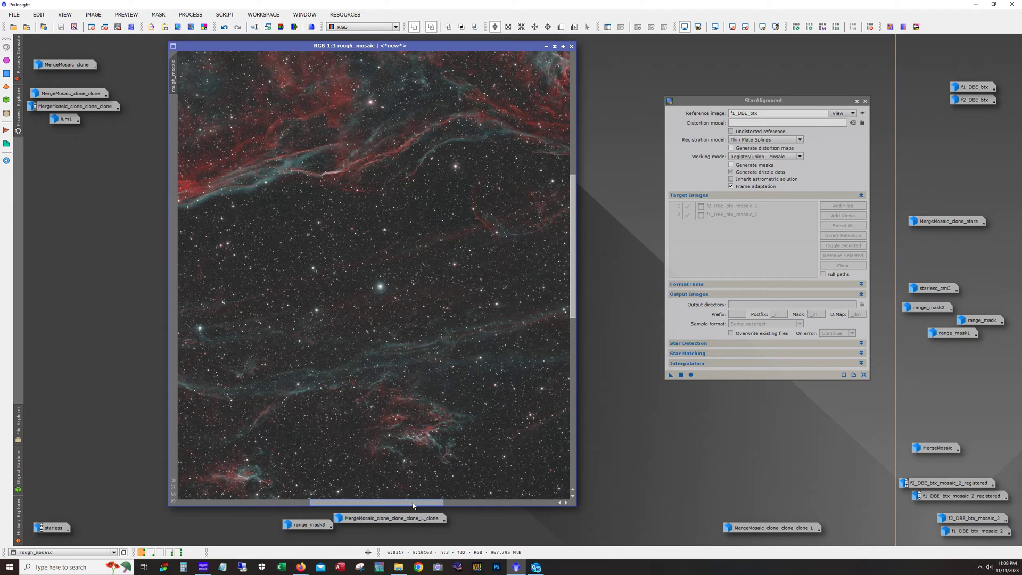
left_click_drag(413, 503, 559, 506)
left_click_drag(573, 291, 571, 316)
scroll(570, 298, "up", 2)
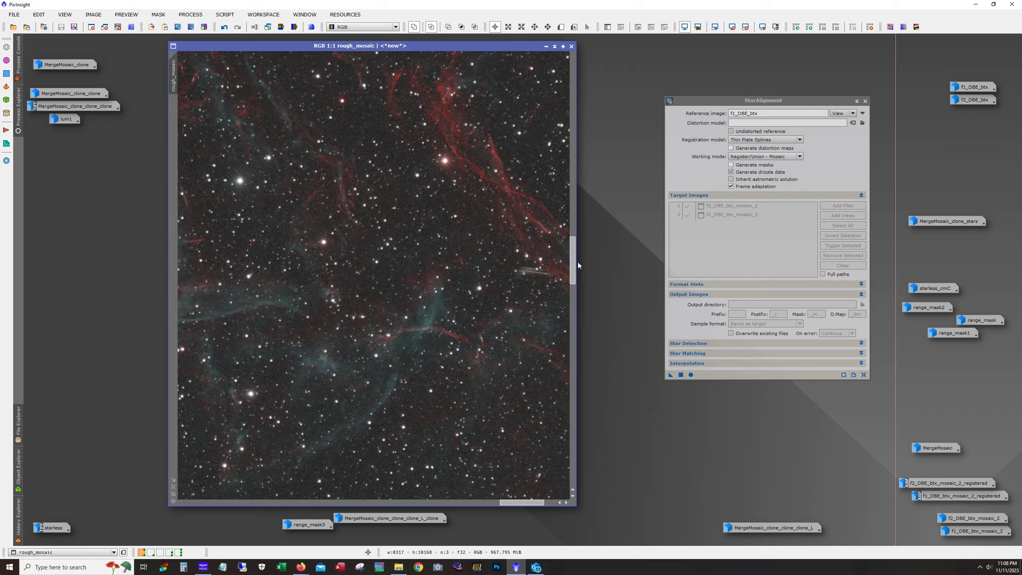
left_click_drag(574, 275, 574, 314)
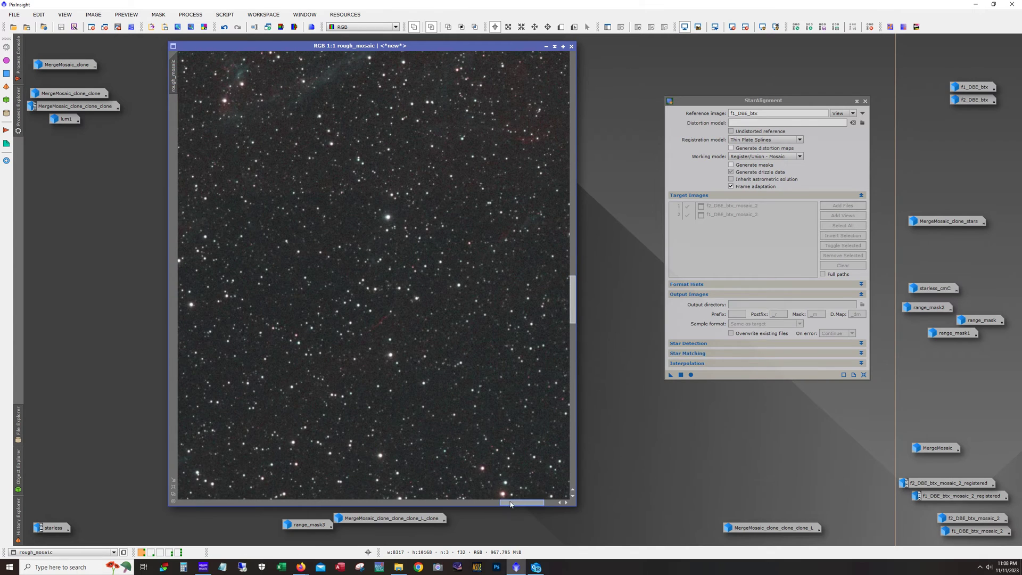
left_click_drag(539, 503, 552, 505)
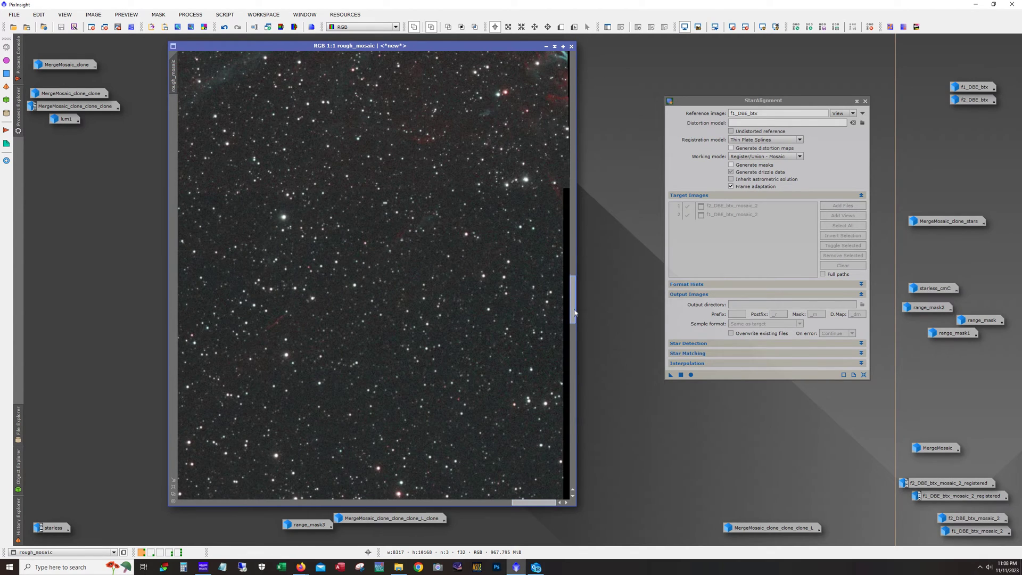
scroll(529, 355, "up", 2)
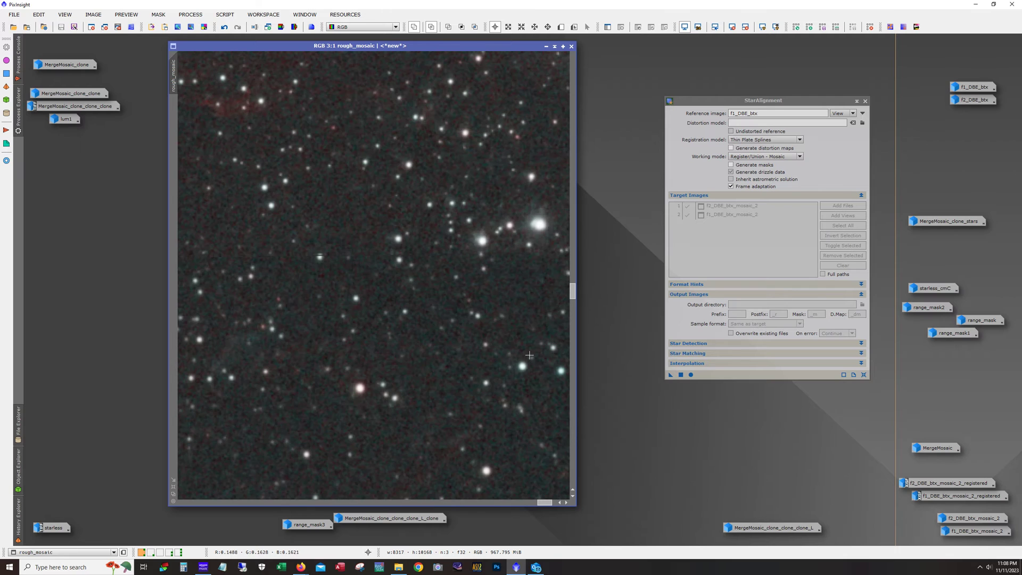
scroll(529, 355, "down", 2)
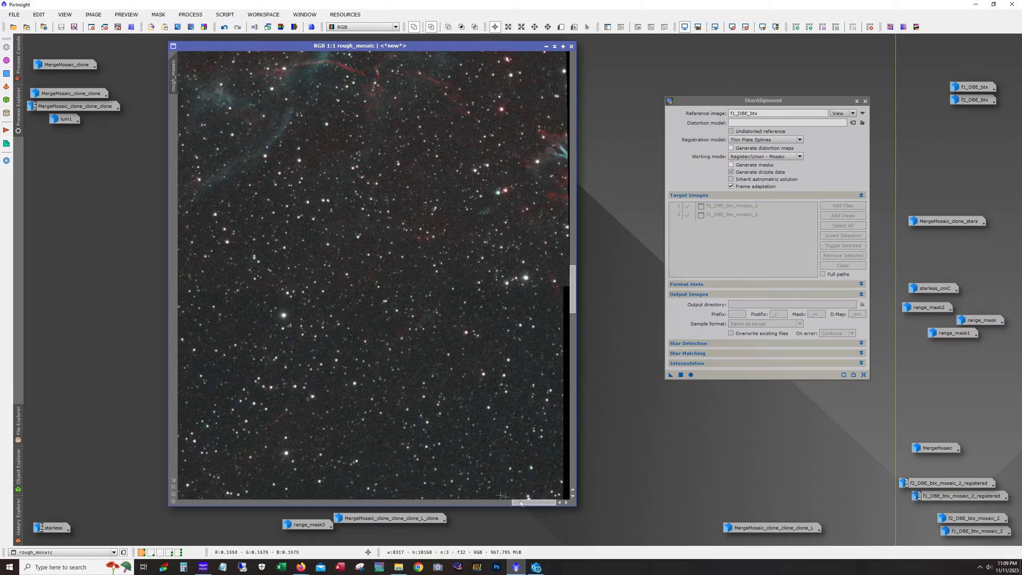
mouse_move(524, 504)
left_mouse_down()
mouse_move(361, 513)
mouse_move(182, 506)
mouse_move(509, 527)
left_mouse_up()
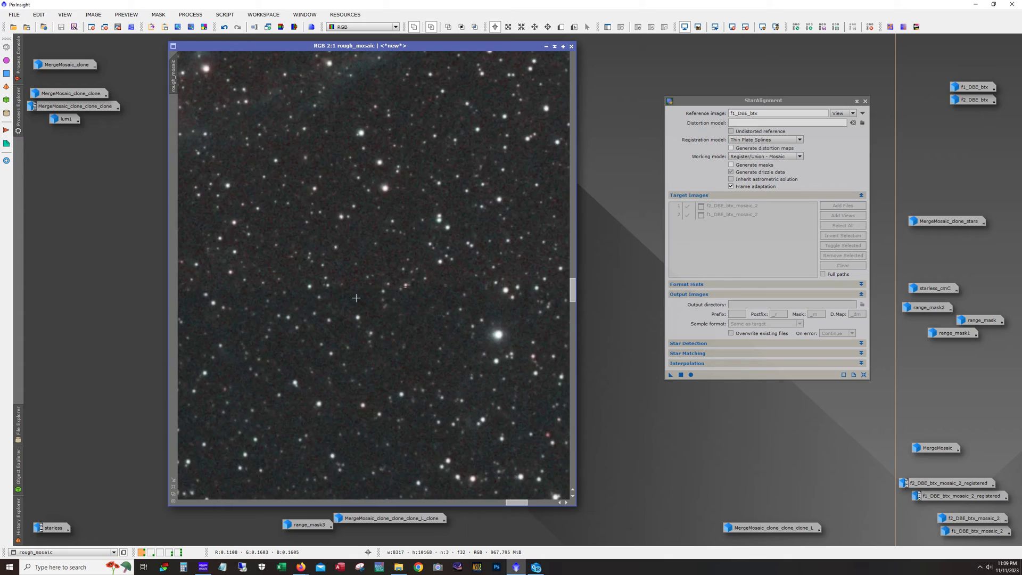
scroll(357, 298, "down", 1)
scroll(459, 442, "down", 5)
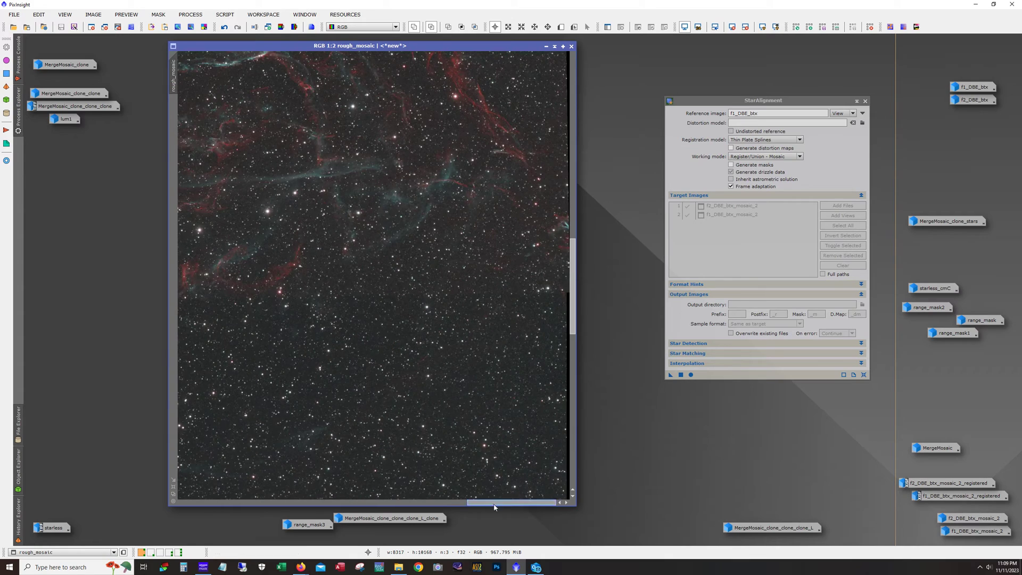
scroll(383, 360, "down", 3)
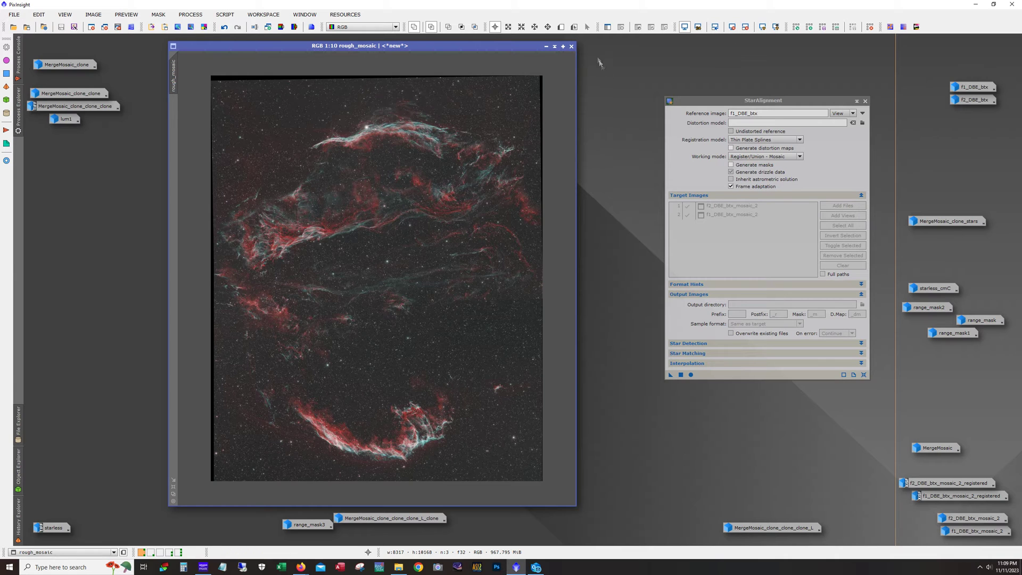
left_click(546, 47)
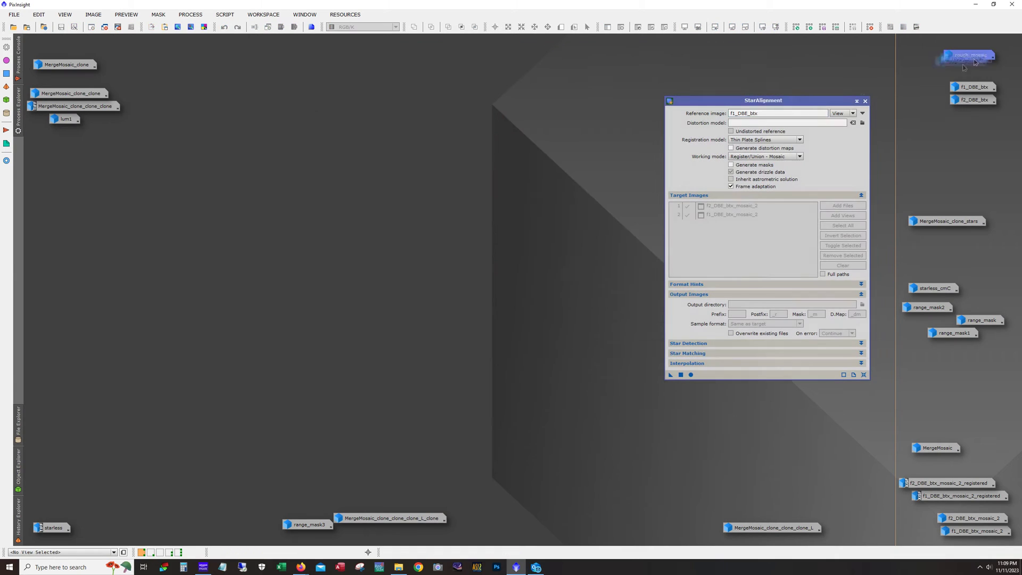
left_click_drag(970, 55, 766, 113)
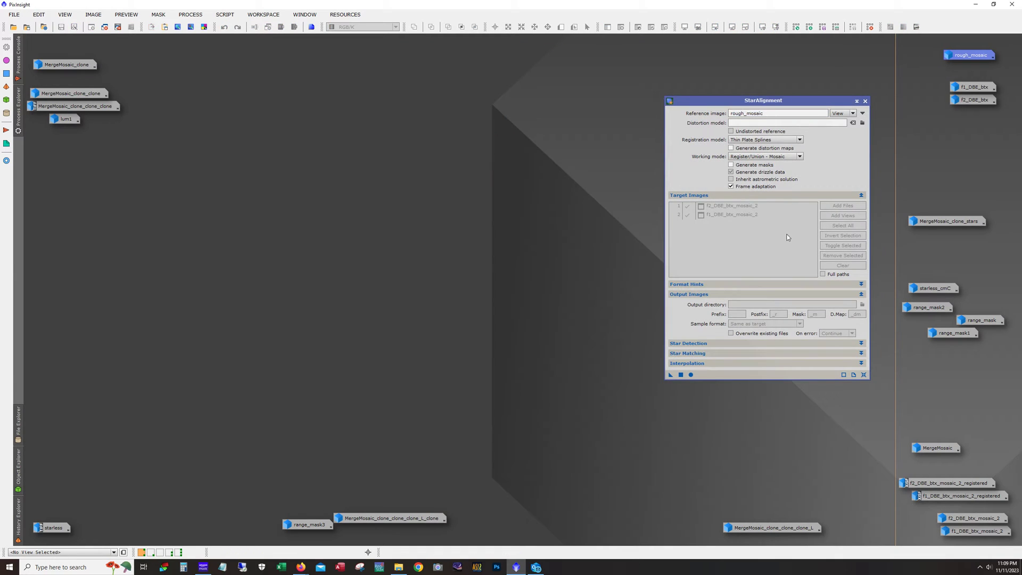
Use Register/Union - Separate mode, view f1/f2_DBE_btx_mosaic_2 side by side, then minimize both.
left_click(777, 158)
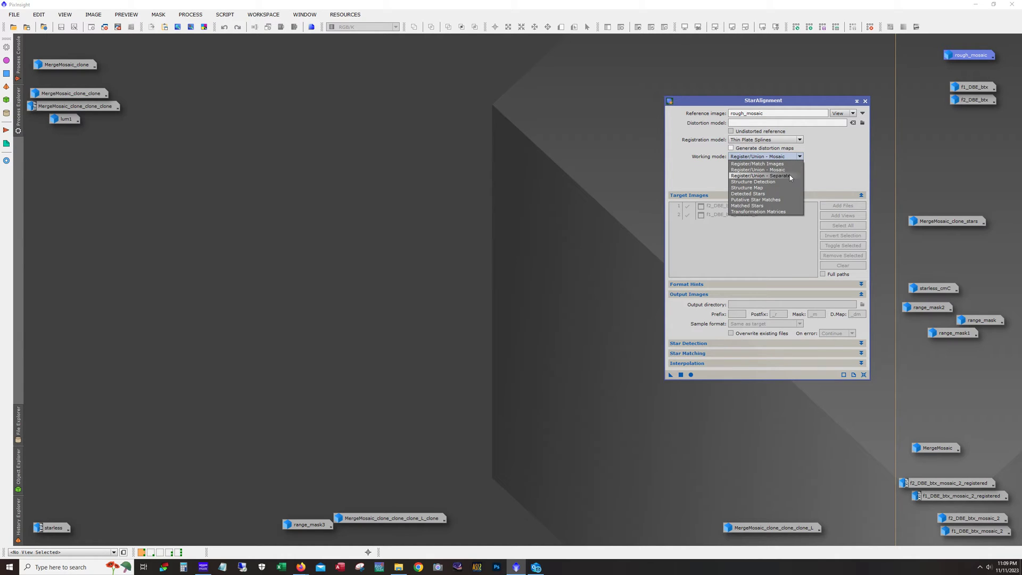
left_click(790, 175)
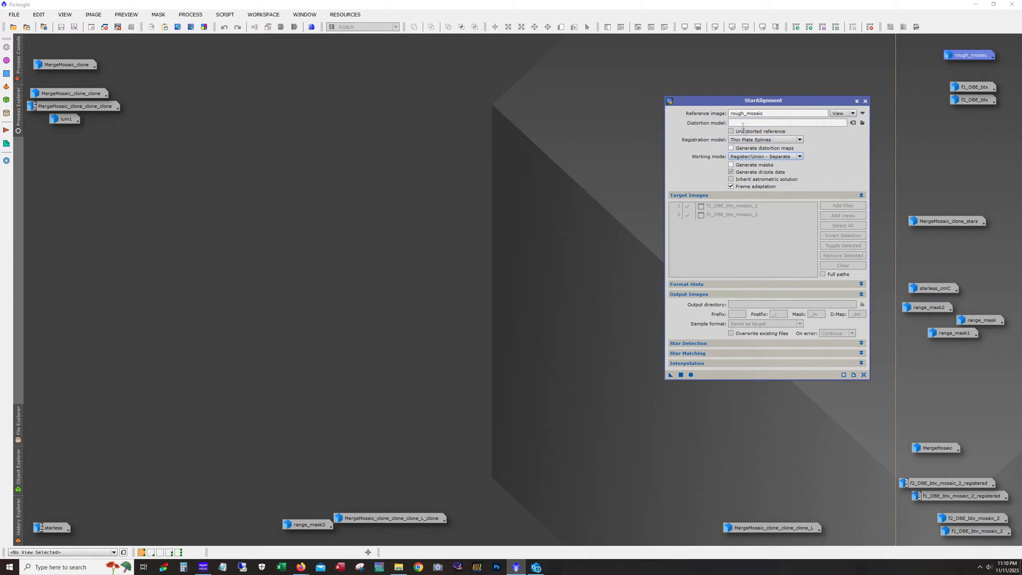
double_click(964, 518)
double_click(969, 531)
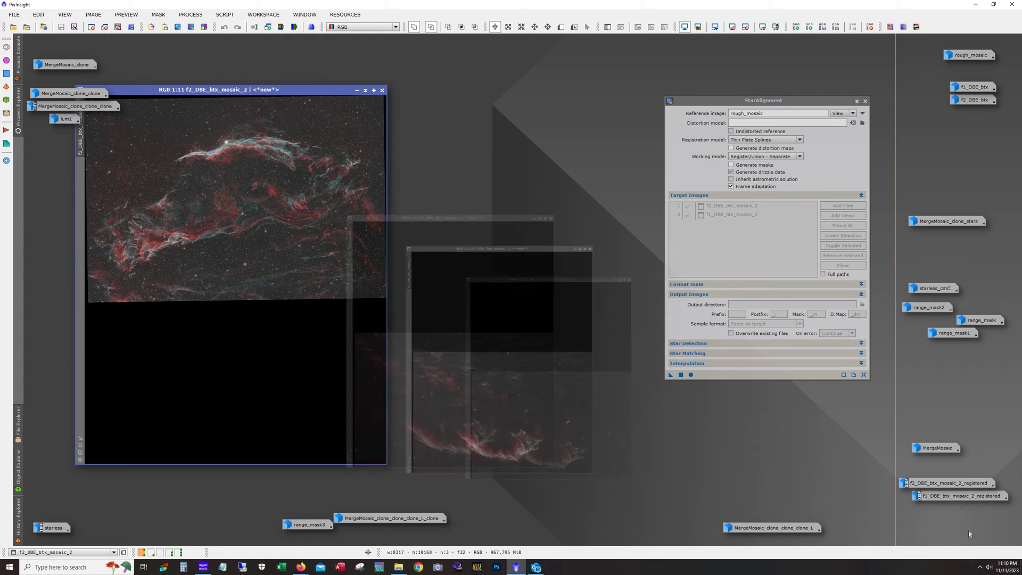
left_click_drag(282, 72, 620, 98)
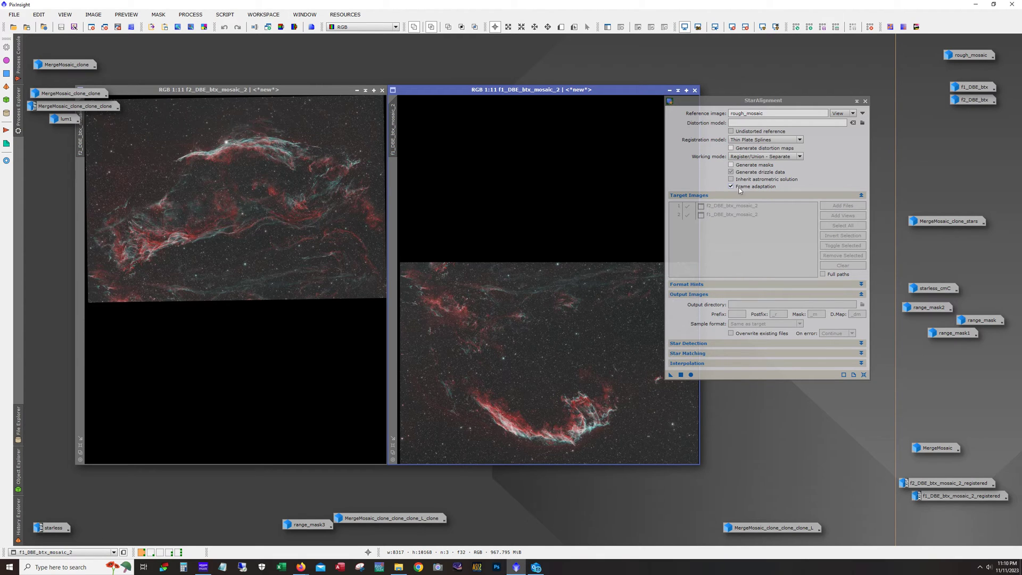
mouse_move(754, 188)
left_click(670, 90)
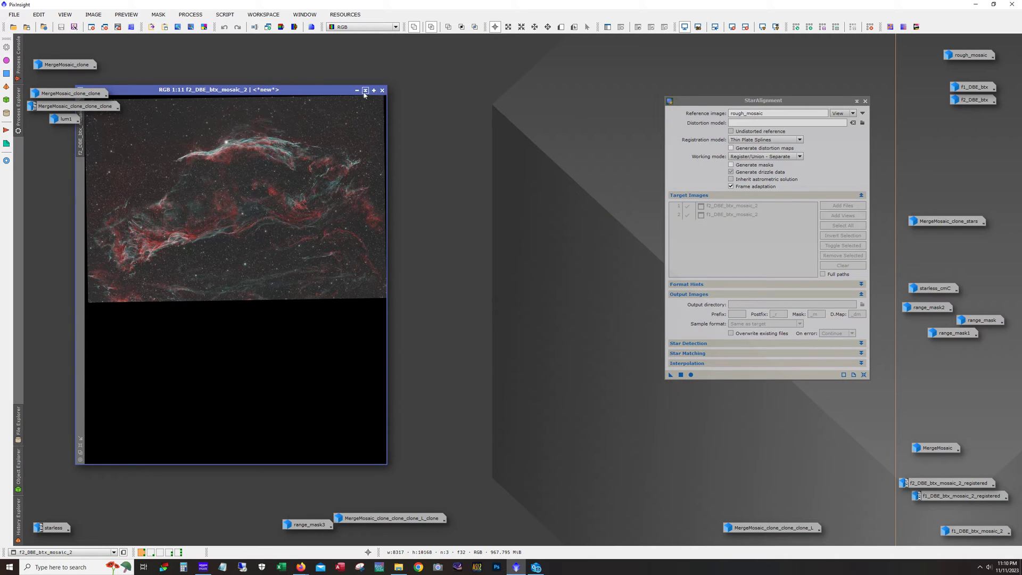
left_click(358, 90)
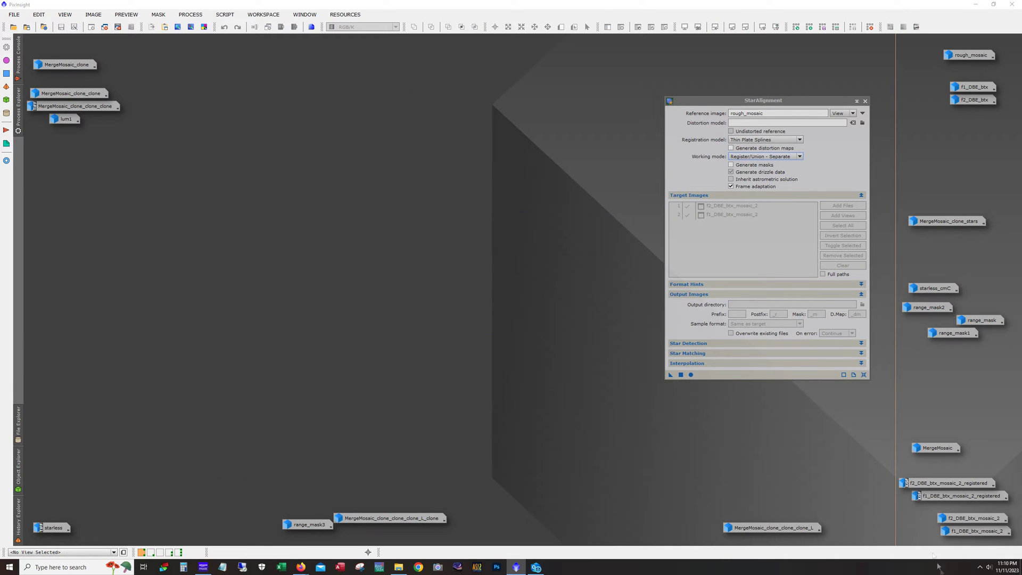
double_click(958, 518)
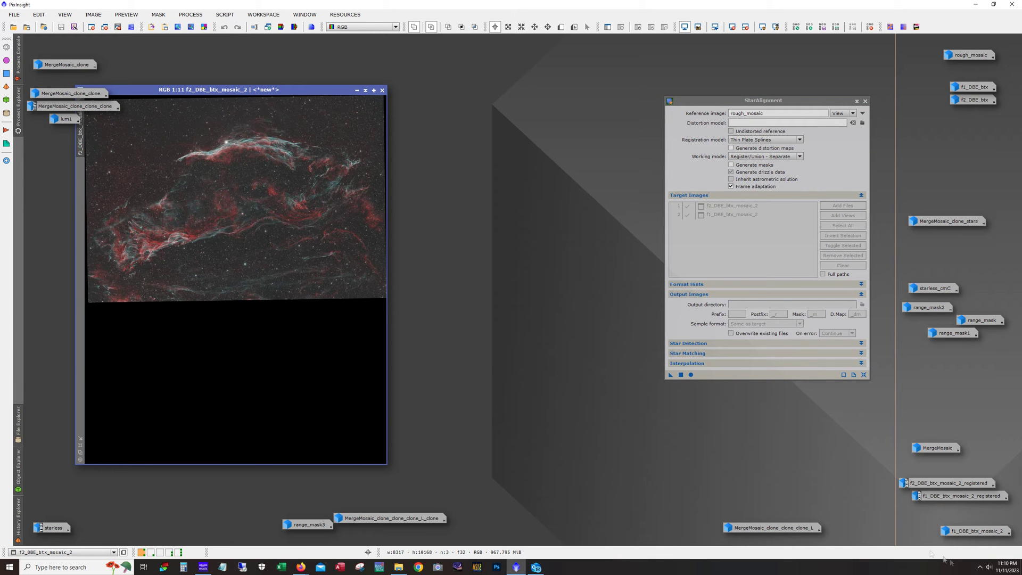
double_click(954, 531)
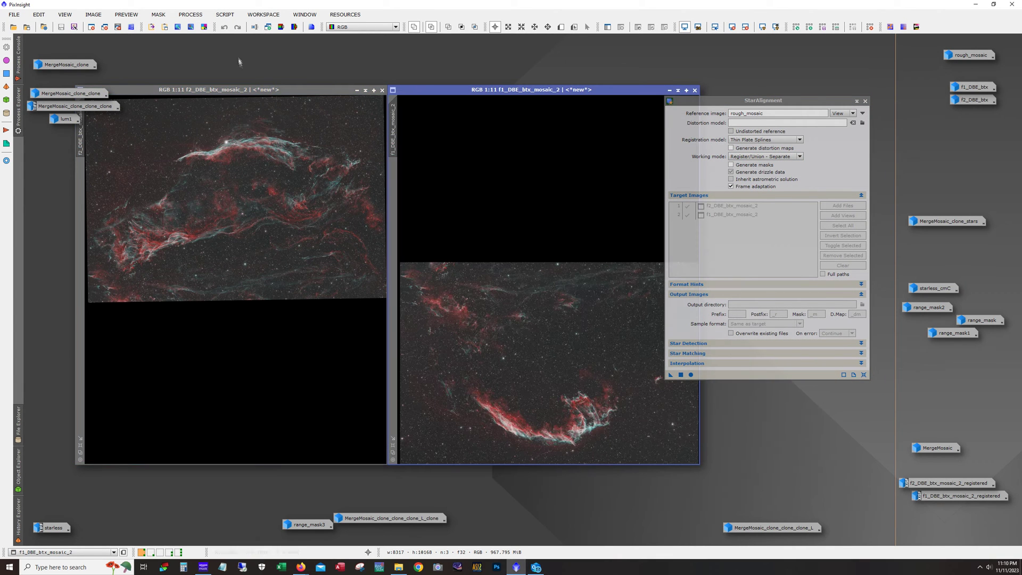
left_click(185, 15)
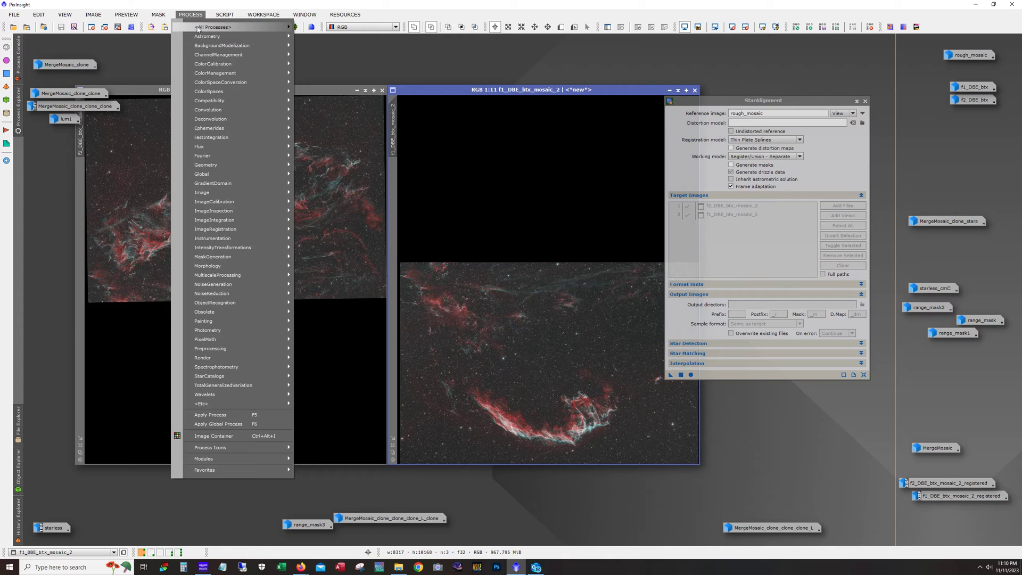
mouse_move(213, 27)
left_click(433, 31)
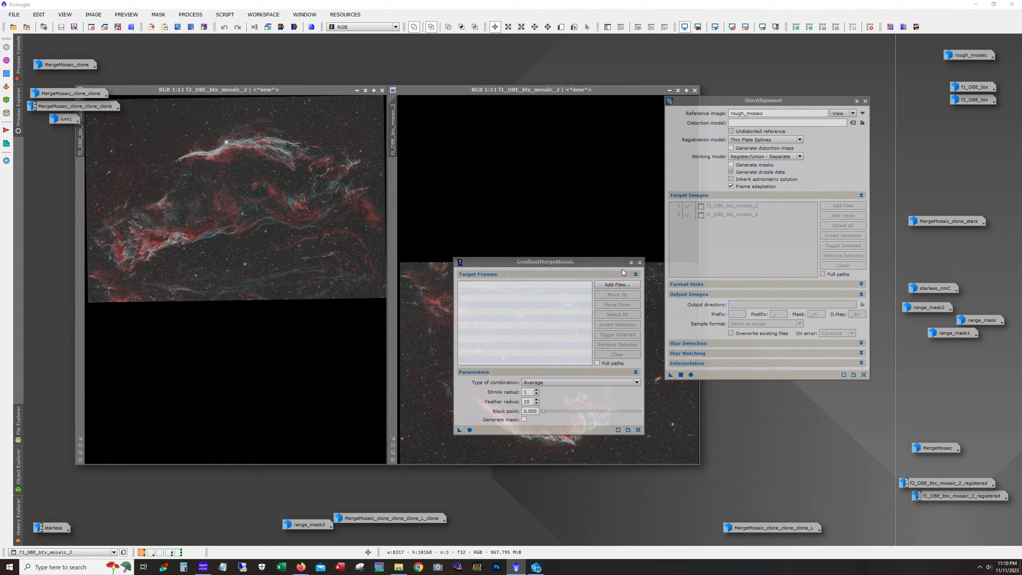
left_click(639, 263)
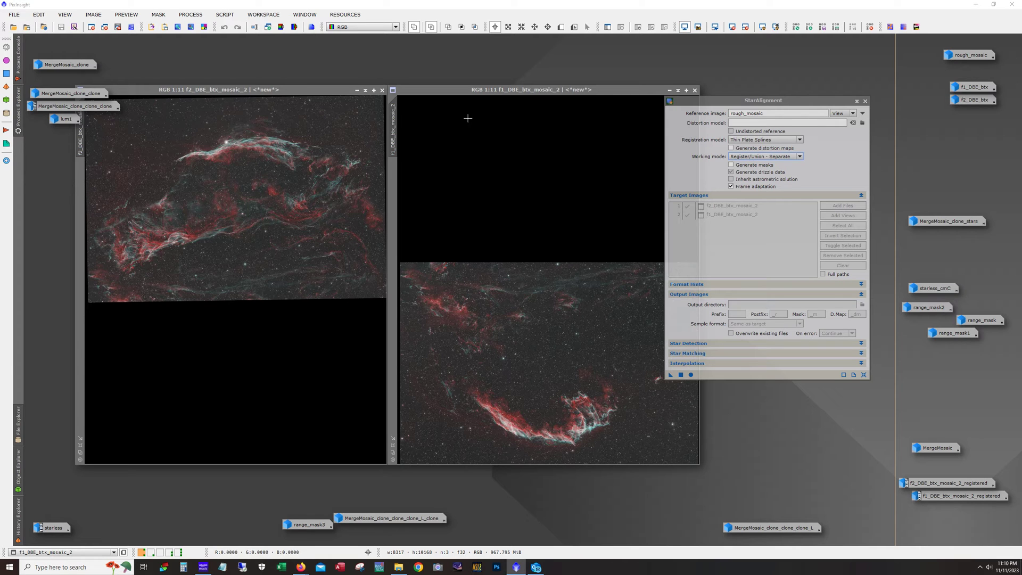
left_click(357, 90)
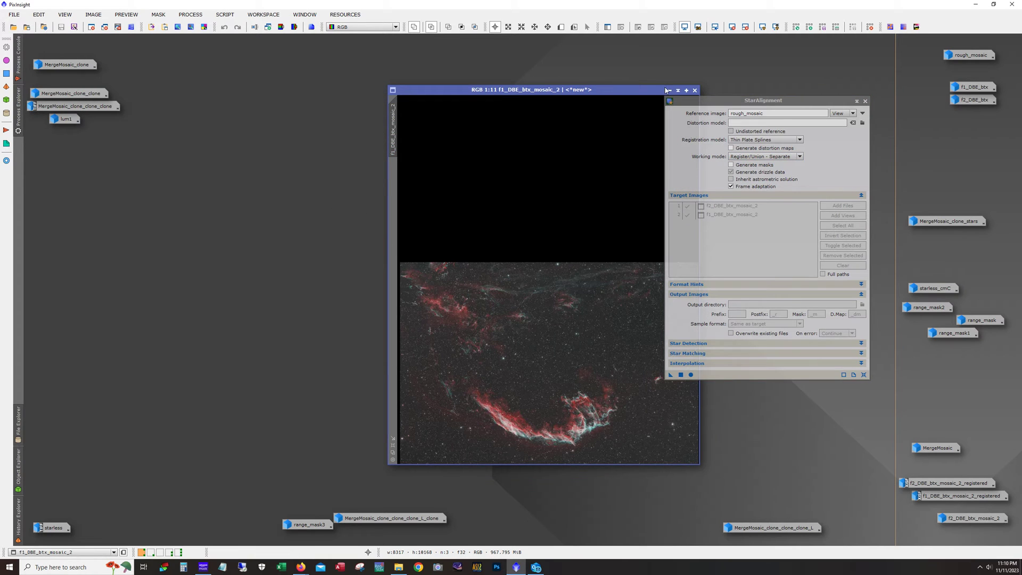
left_click(668, 90)
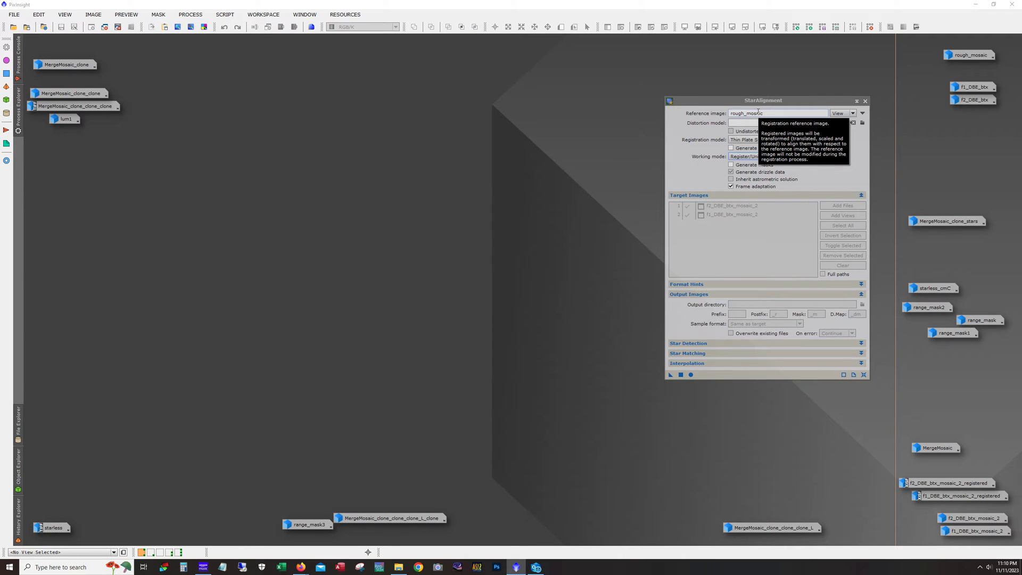
Use Register/Match Images mode and open the registered f1 and f2 panels side by side.
left_click(750, 157)
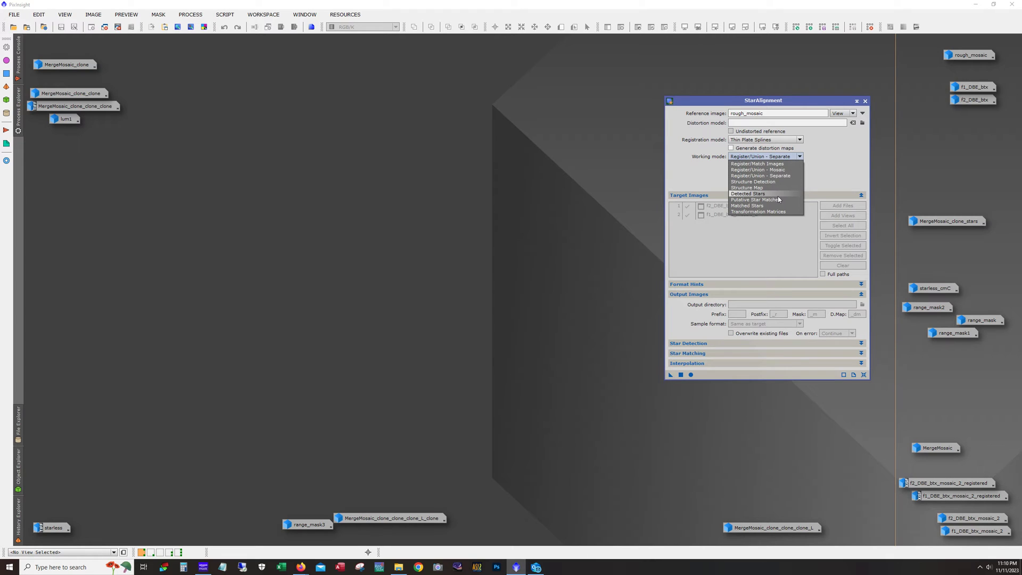
left_click(778, 164)
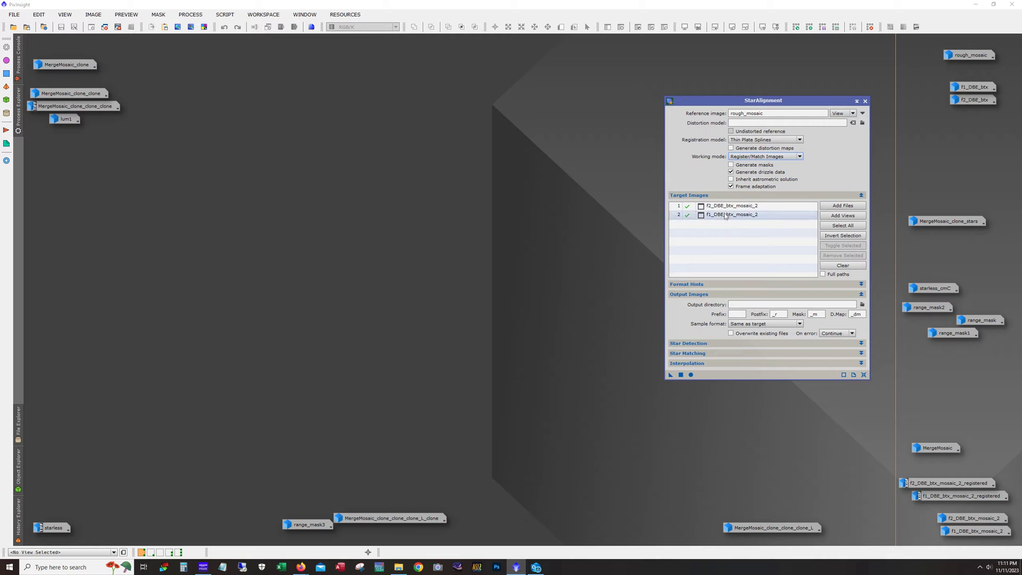
double_click(960, 484)
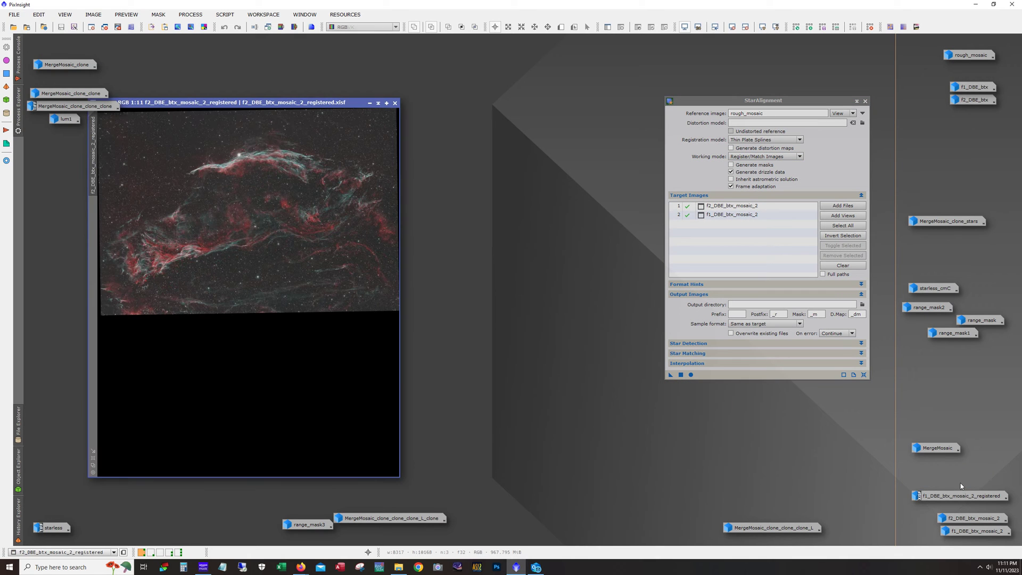
double_click(961, 497)
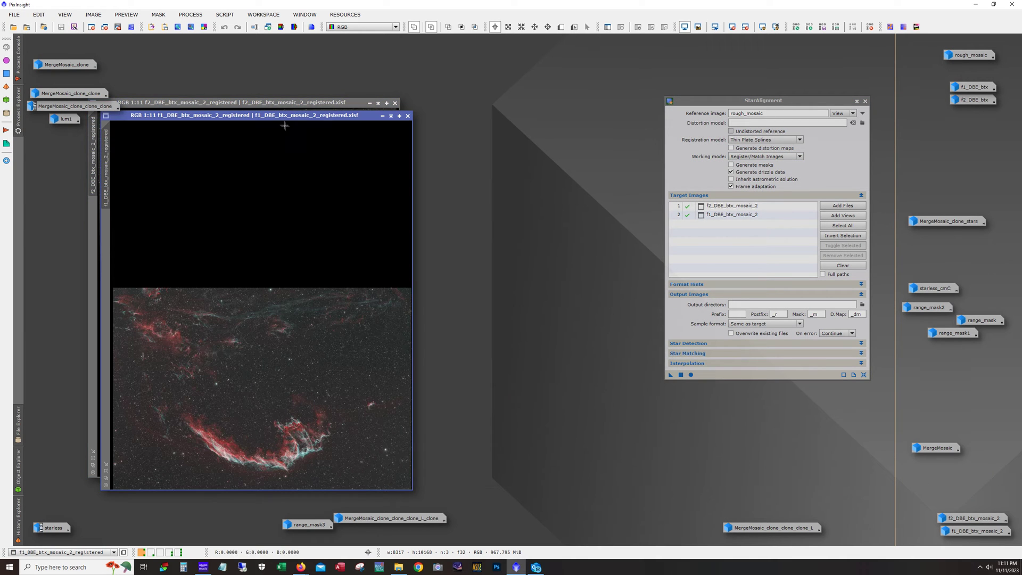
left_click_drag(266, 103, 570, 103)
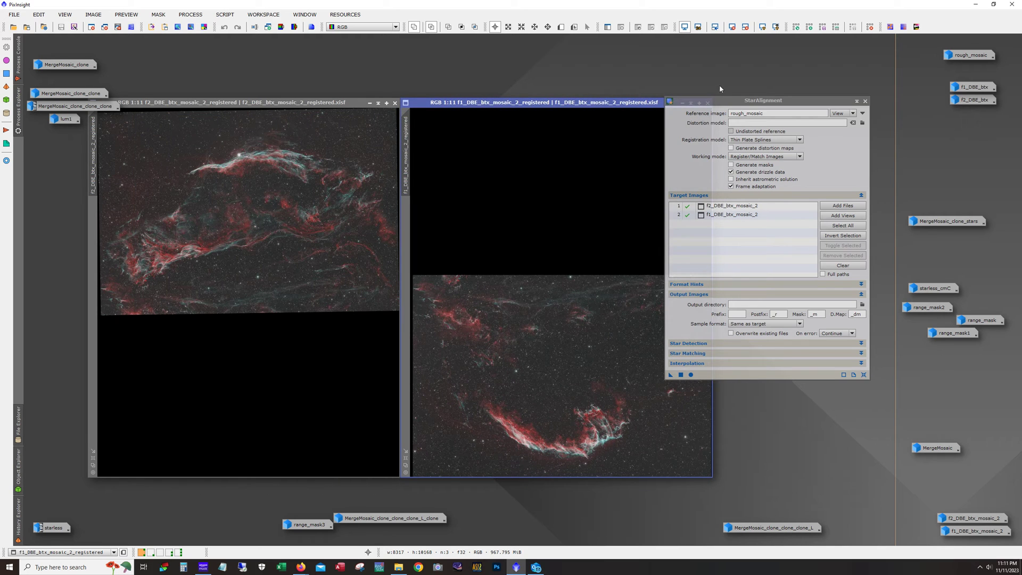
Compare the two registered panels against the rough_mosaic reference, then minimize both.
left_click_drag(719, 102, 779, 105)
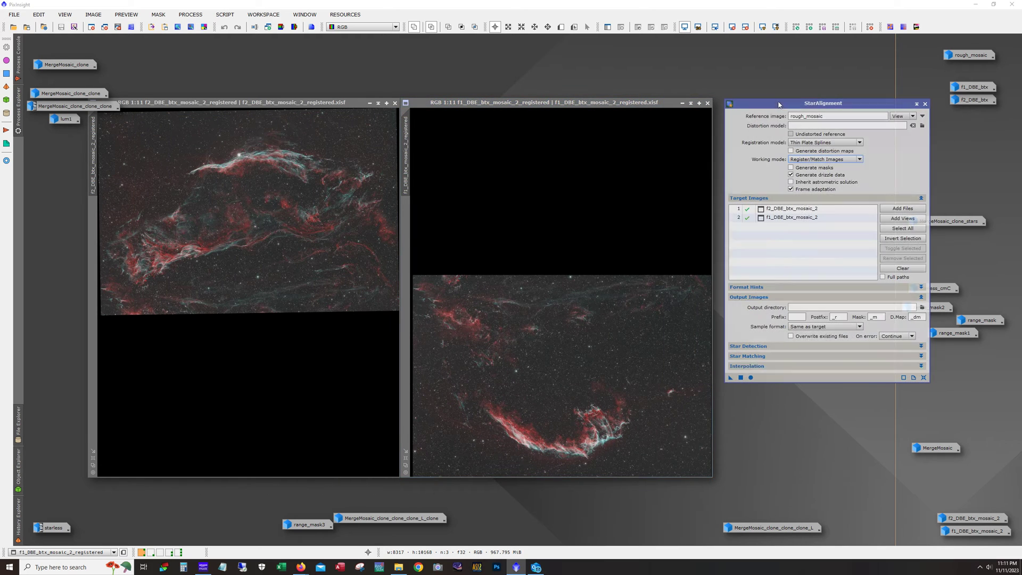
double_click(807, 116)
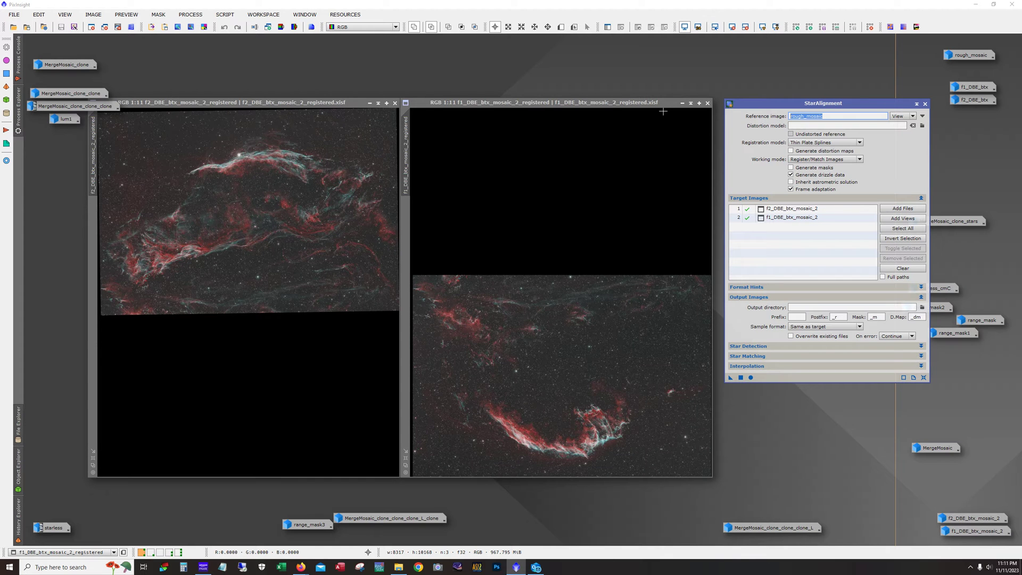
left_click(650, 106)
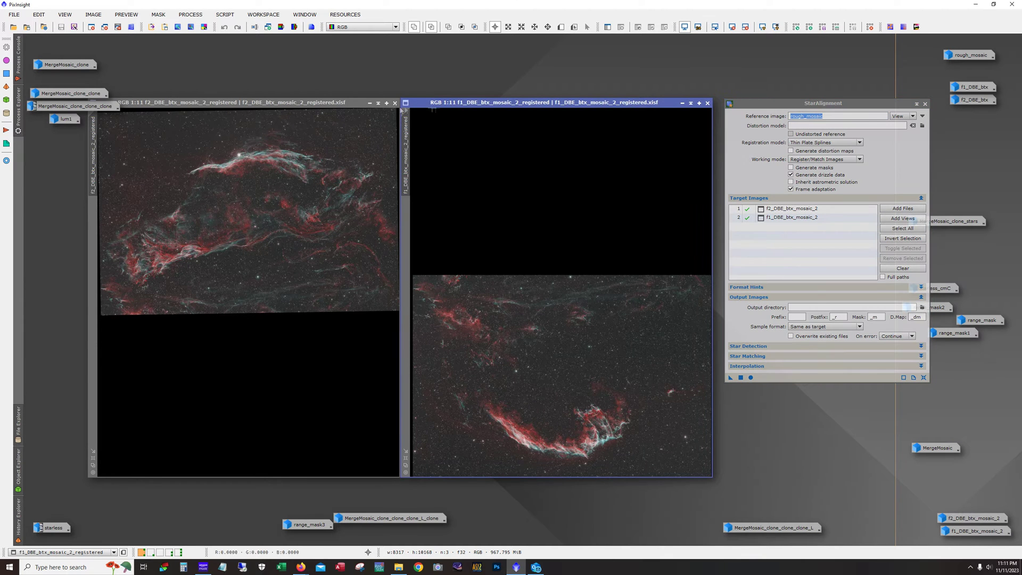
left_click(334, 106)
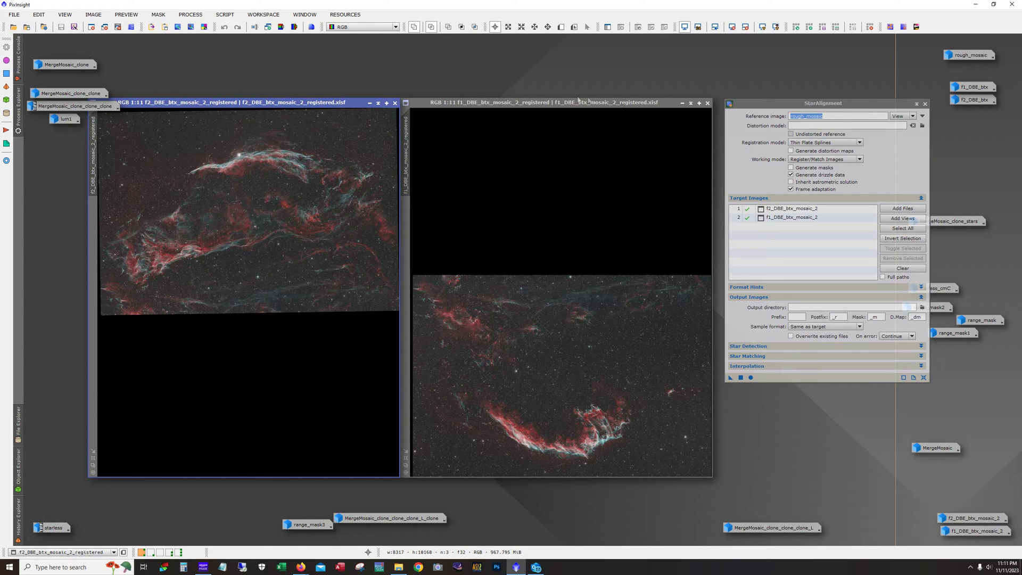
left_click(682, 104)
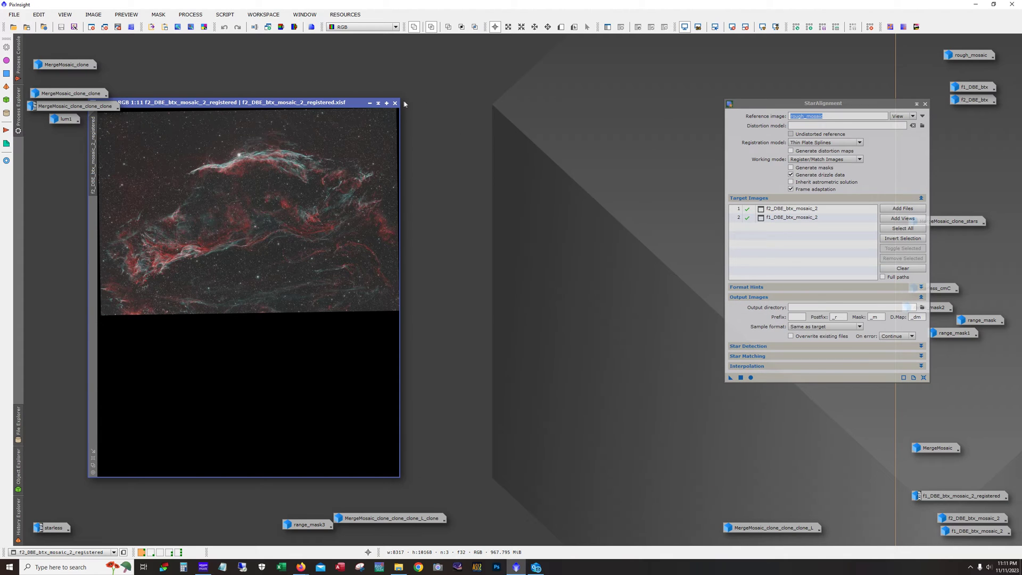
left_click(370, 103)
Bring up GradientMergeMosaic from All Processes, cancelling the target-frame file browser.
left_click(193, 15)
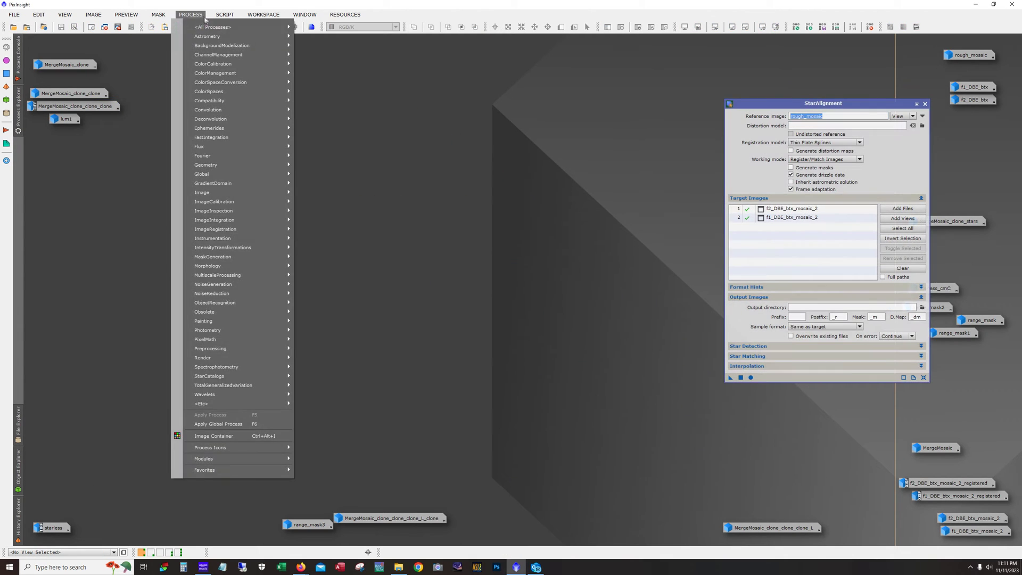
mouse_move(220, 27)
left_click(471, 32)
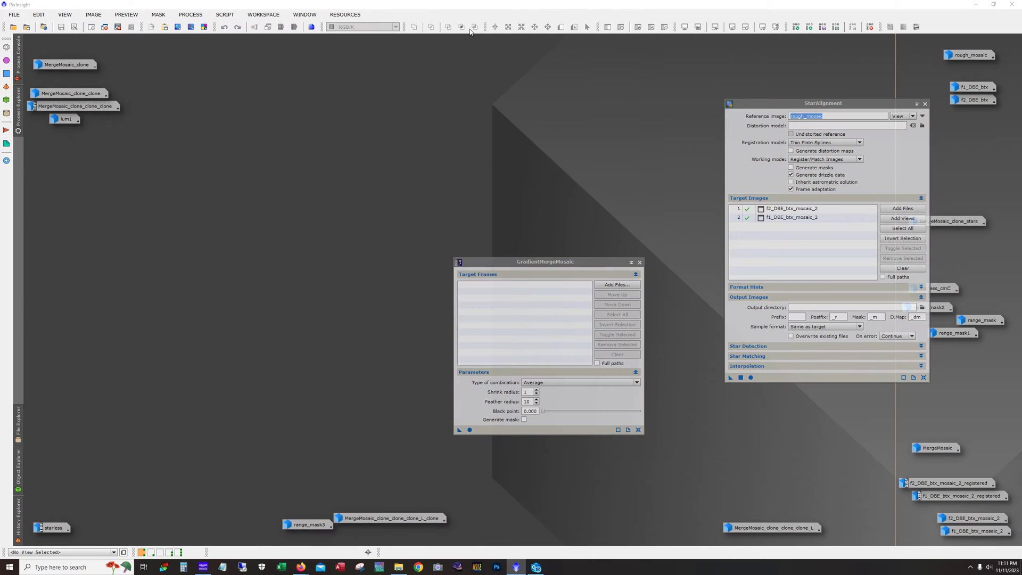
left_click_drag(573, 262, 503, 203)
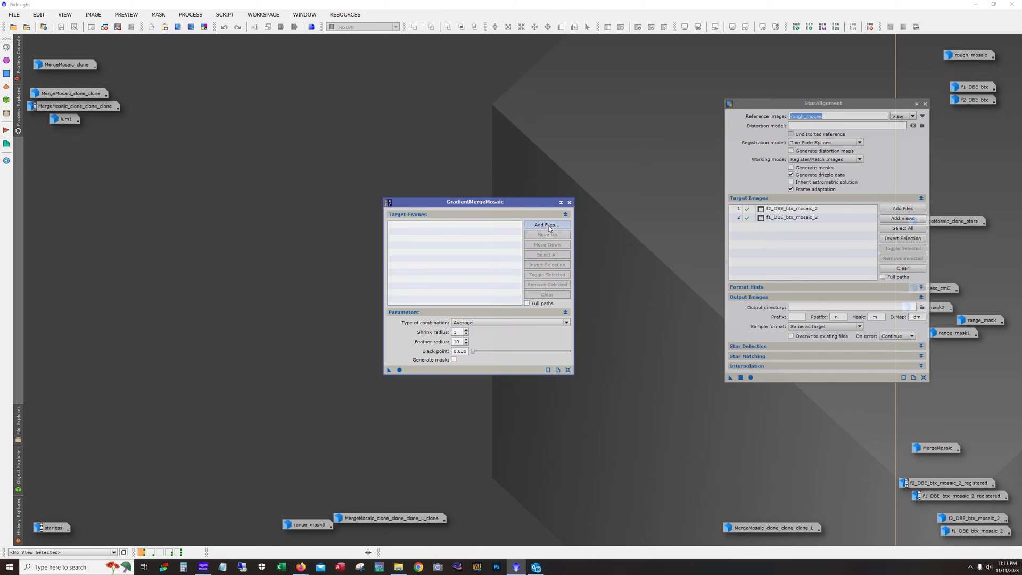
left_click(548, 226)
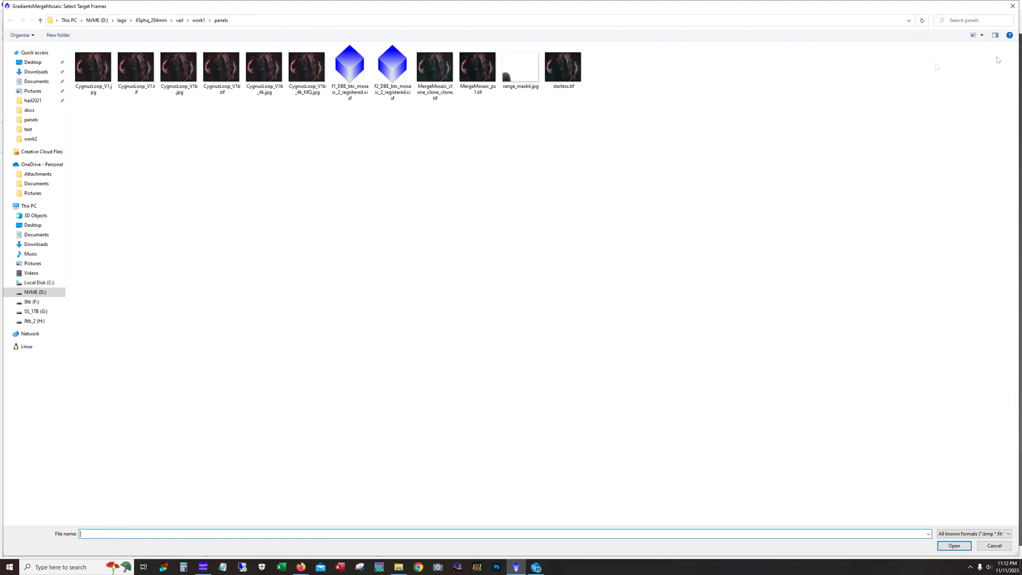
left_click(1013, 6)
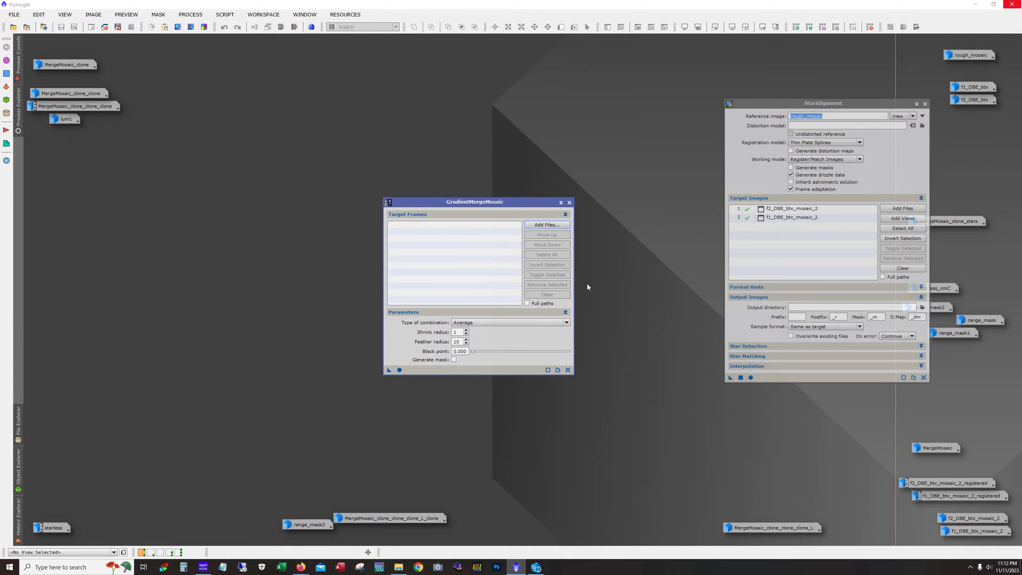
Use Overlay combination with a 0.010 black point, then close GradientMergeMosaic and StarAlignment.
left_click(485, 323)
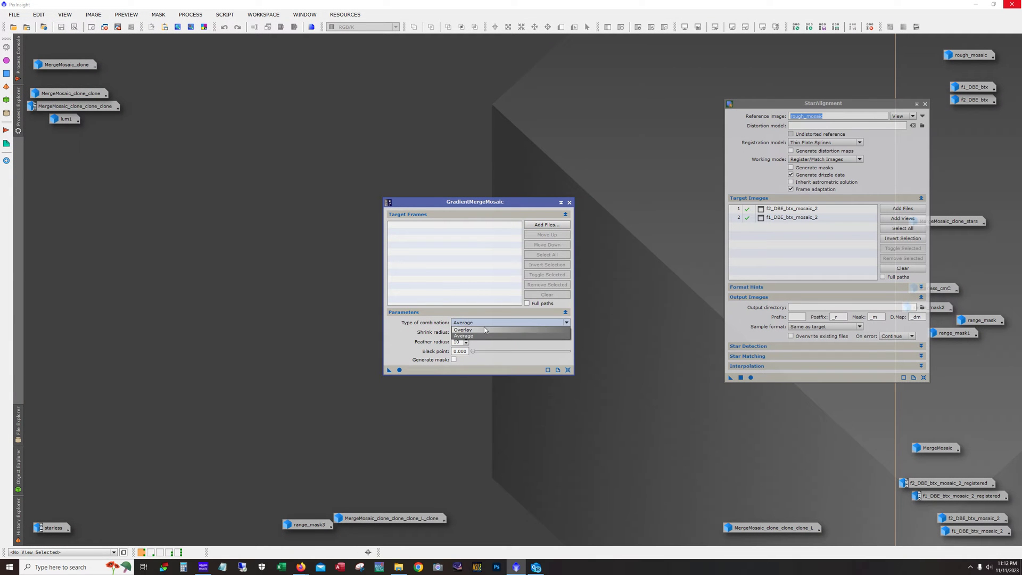
left_click(483, 329)
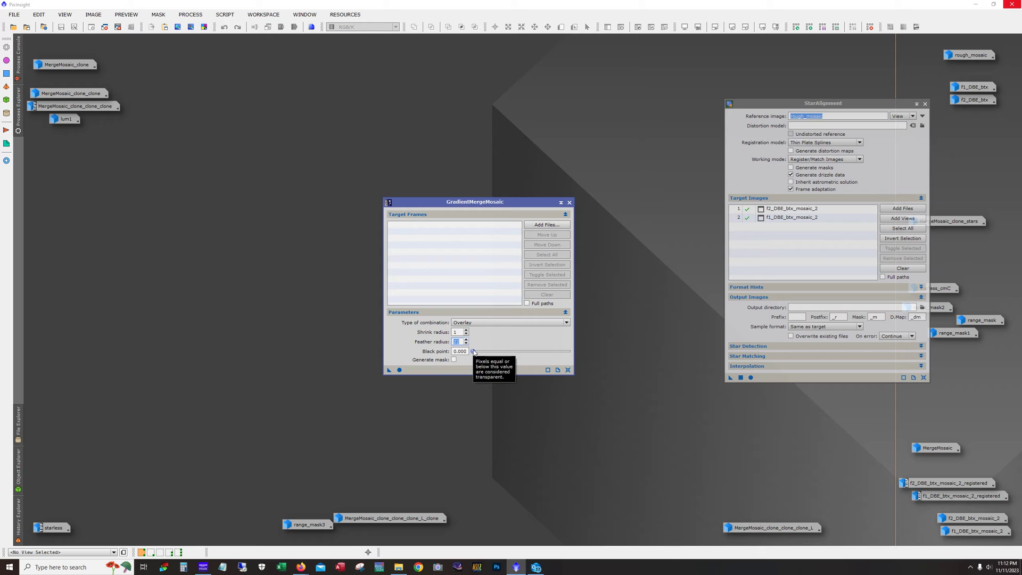
left_click_drag(473, 351, 478, 351)
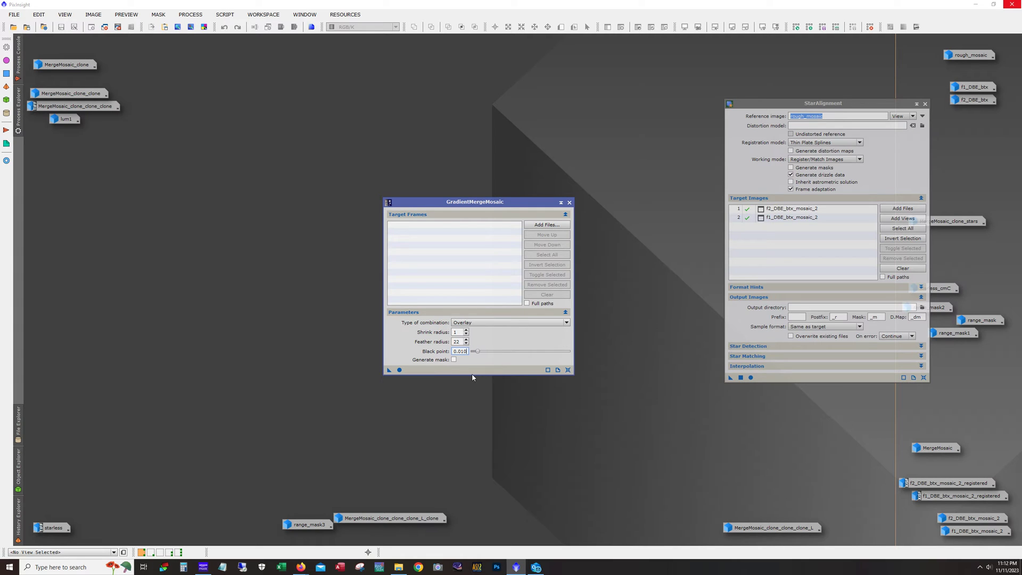
left_click(505, 203)
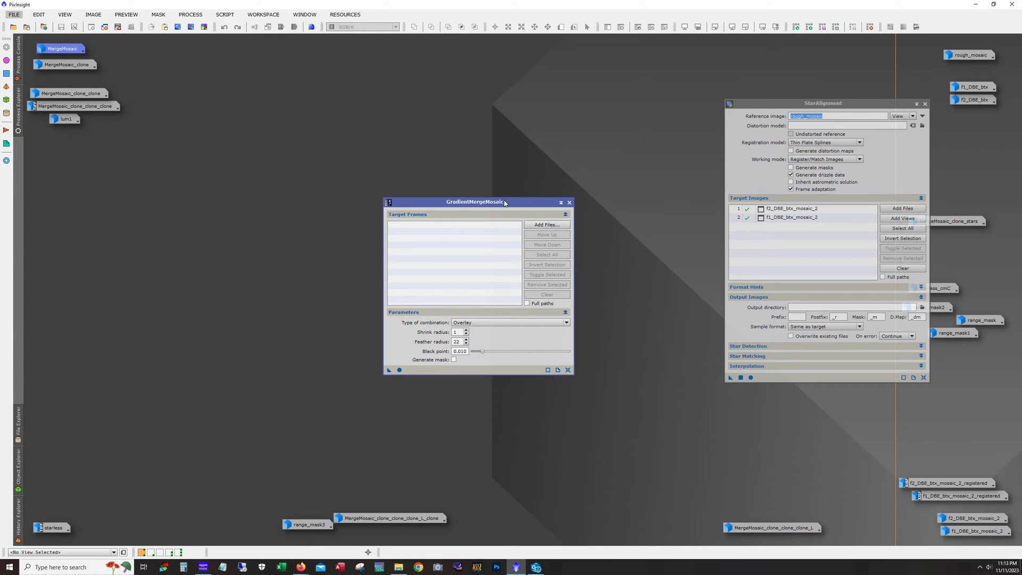
left_click(569, 202)
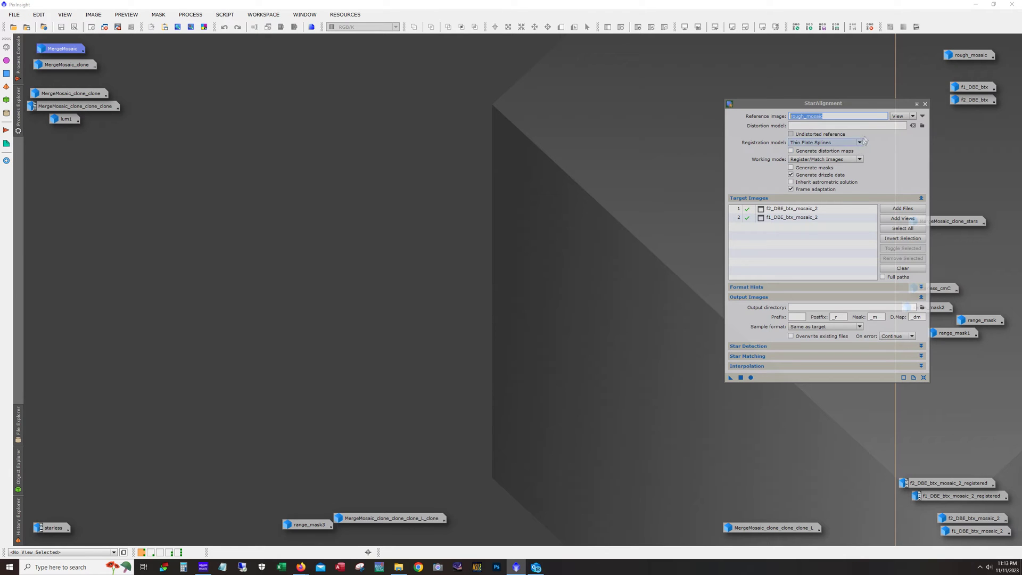
left_click(924, 104)
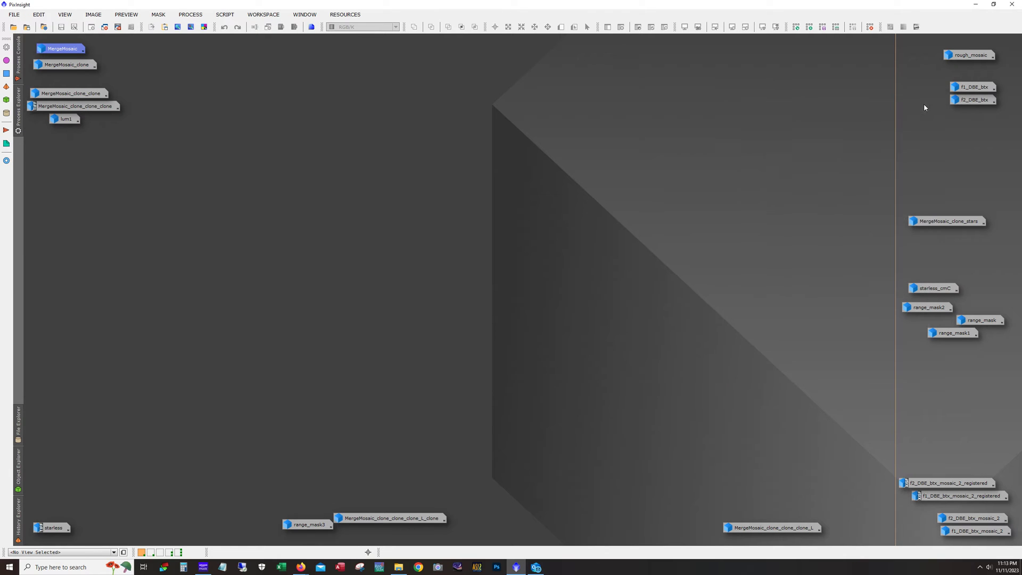
Open the MergeMosaic image, centre and widen its window, and zoom in.
double_click(59, 48)
left_click_drag(239, 125, 424, 85)
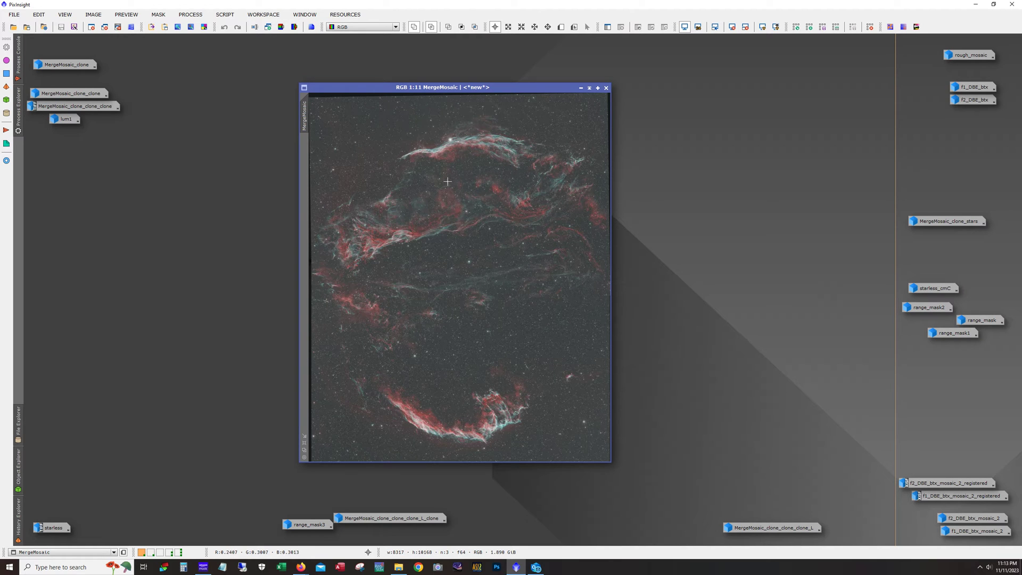
scroll(479, 226, "up", 5)
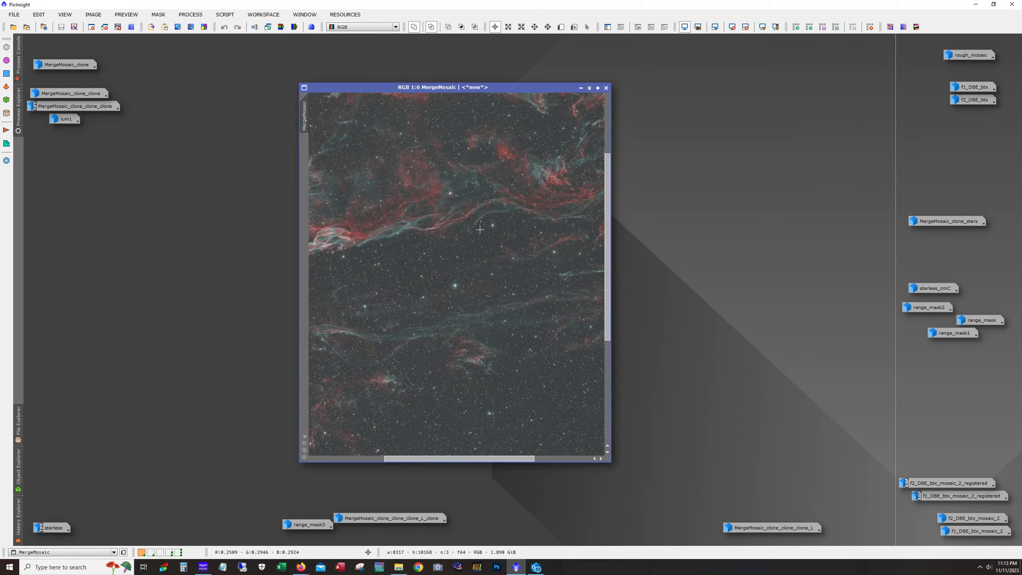
scroll(480, 229, "up", 4)
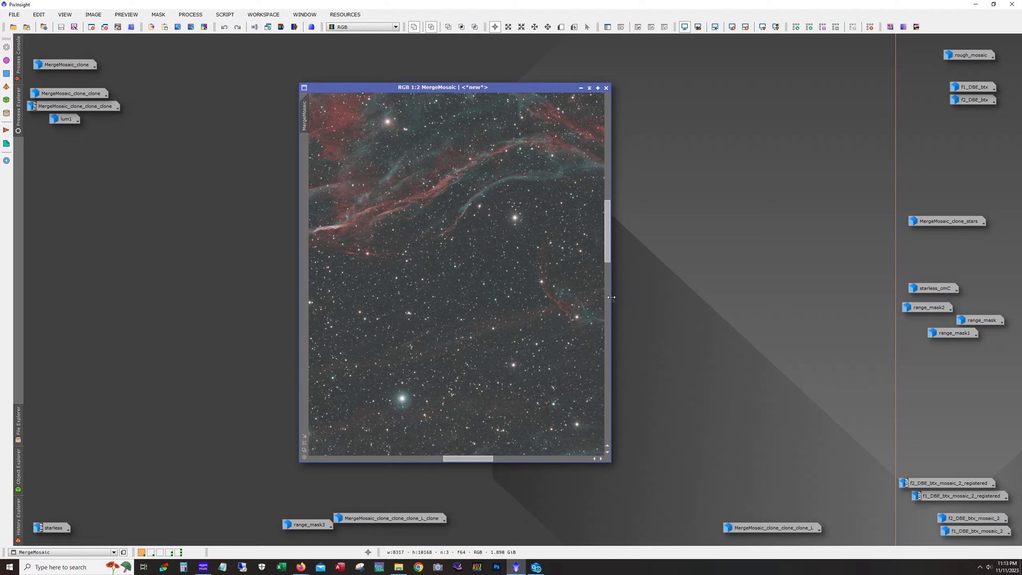
left_click_drag(612, 297, 786, 293)
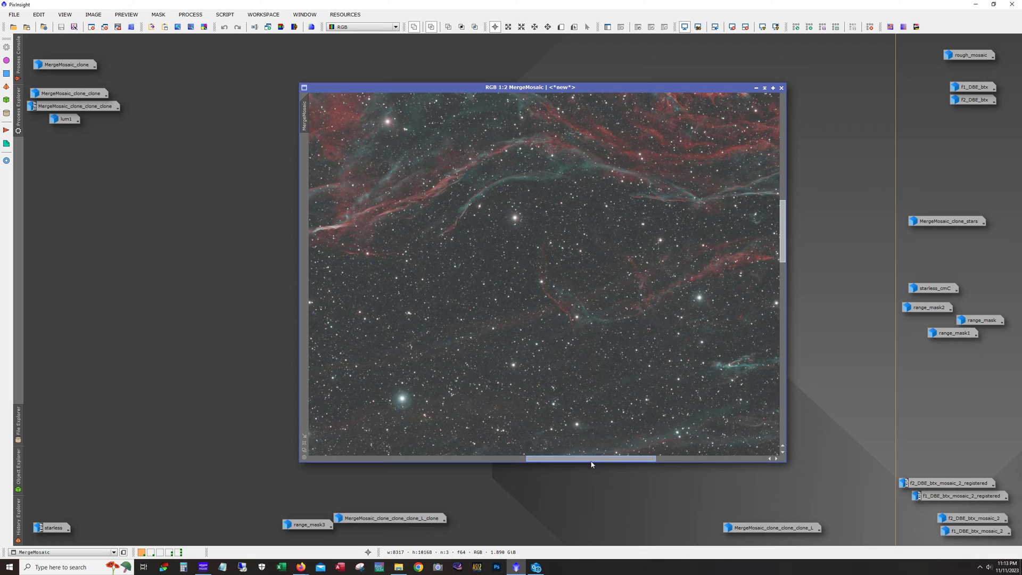
Pan across the mosaic checking seams and edge gaps, then zoom back out to 1:14.
left_click_drag(594, 460, 708, 458)
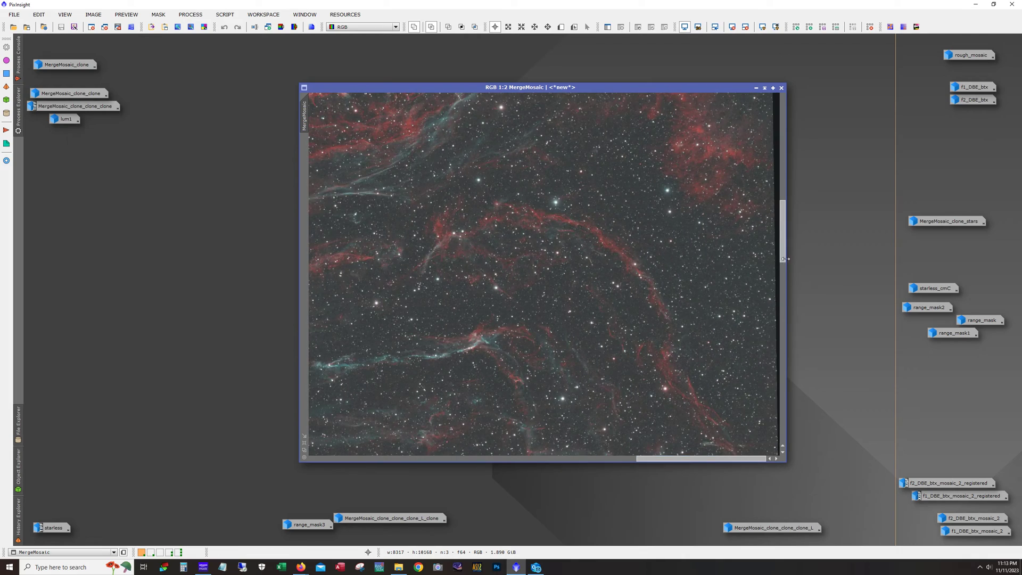
left_click_drag(785, 258, 807, 138)
left_click_drag(719, 472, 392, 472)
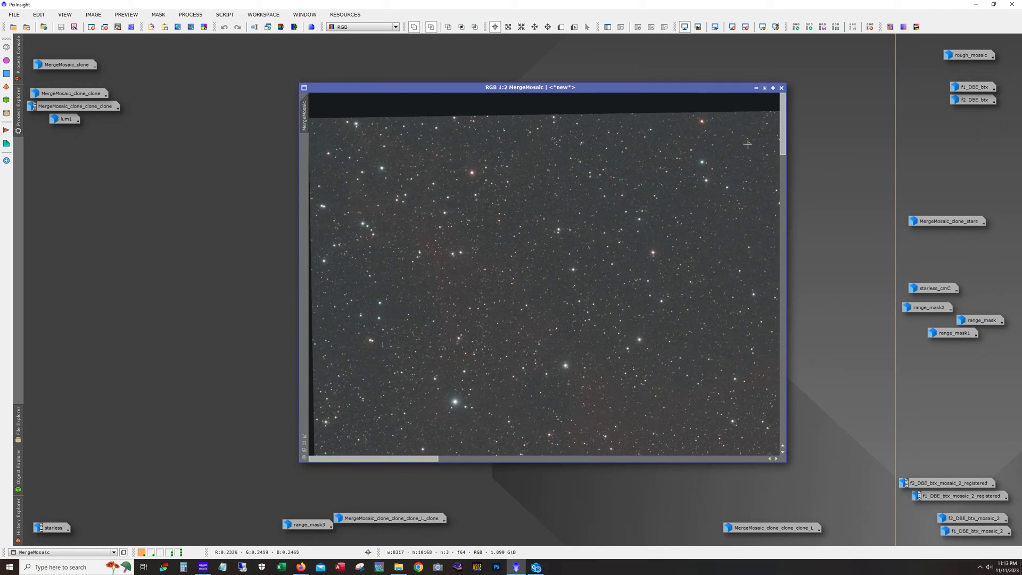
left_click_drag(795, 159, 811, 282)
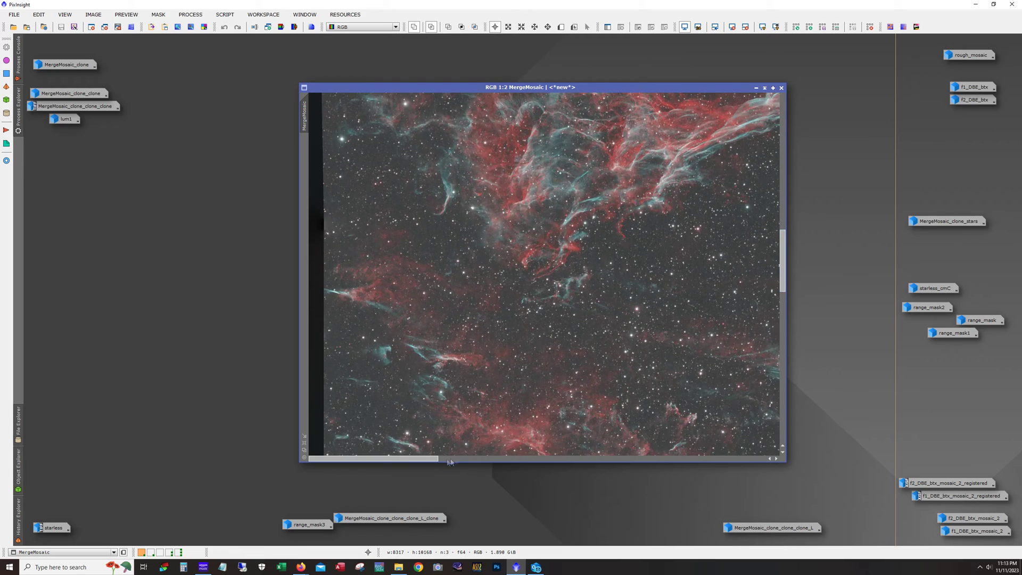
left_click_drag(450, 462, 742, 463)
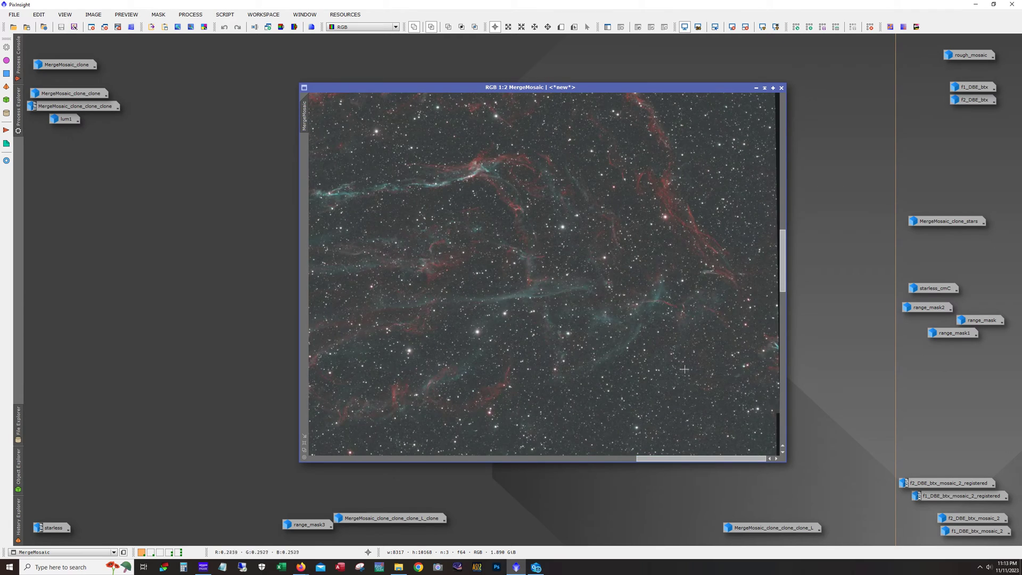
scroll(684, 369, "up", 3)
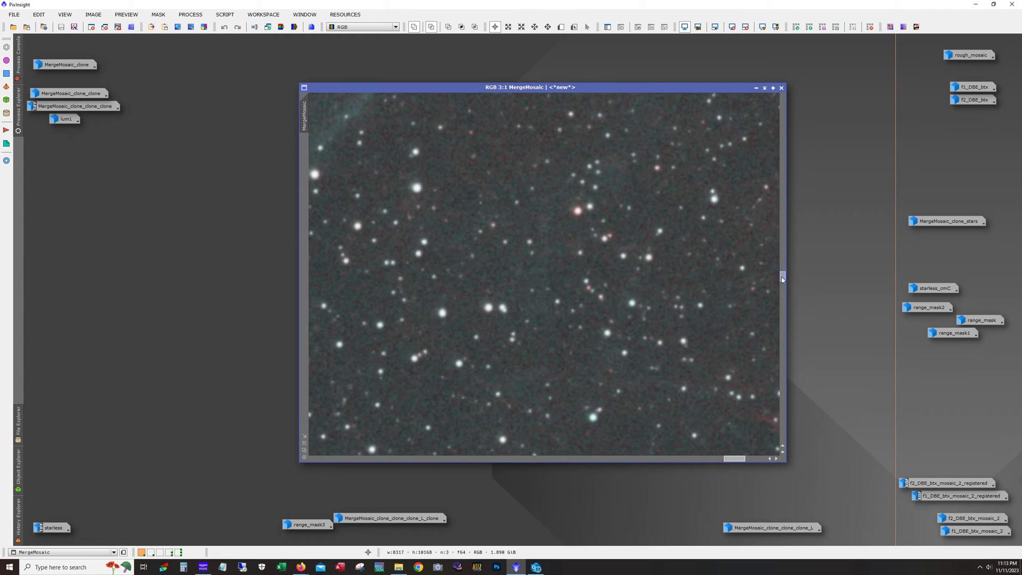
left_click_drag(782, 278, 783, 317)
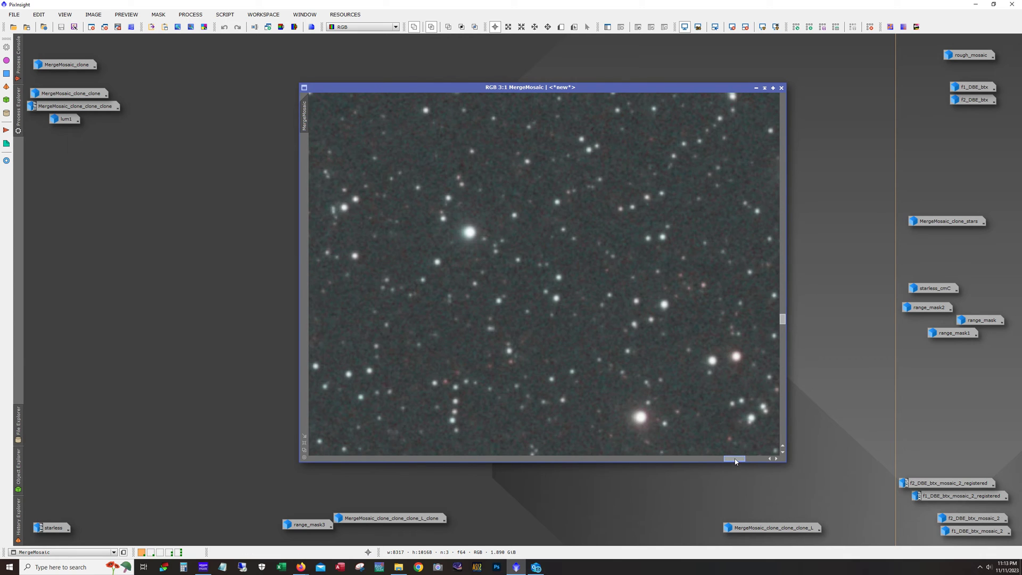
left_click_drag(736, 461, 756, 461)
left_click_drag(783, 319, 796, 283)
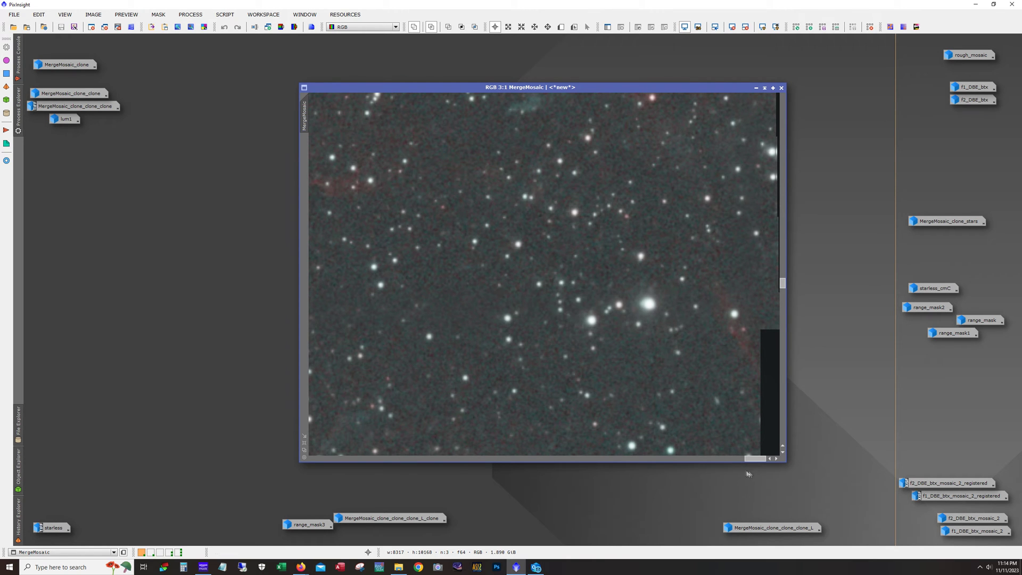
left_click_drag(753, 459, 302, 461)
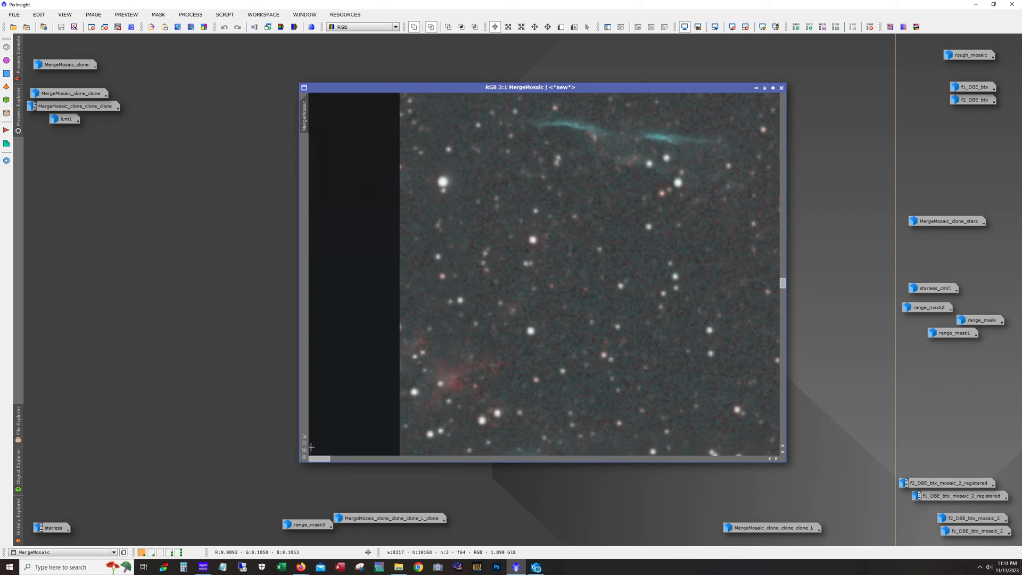
scroll(373, 395, "down", 5)
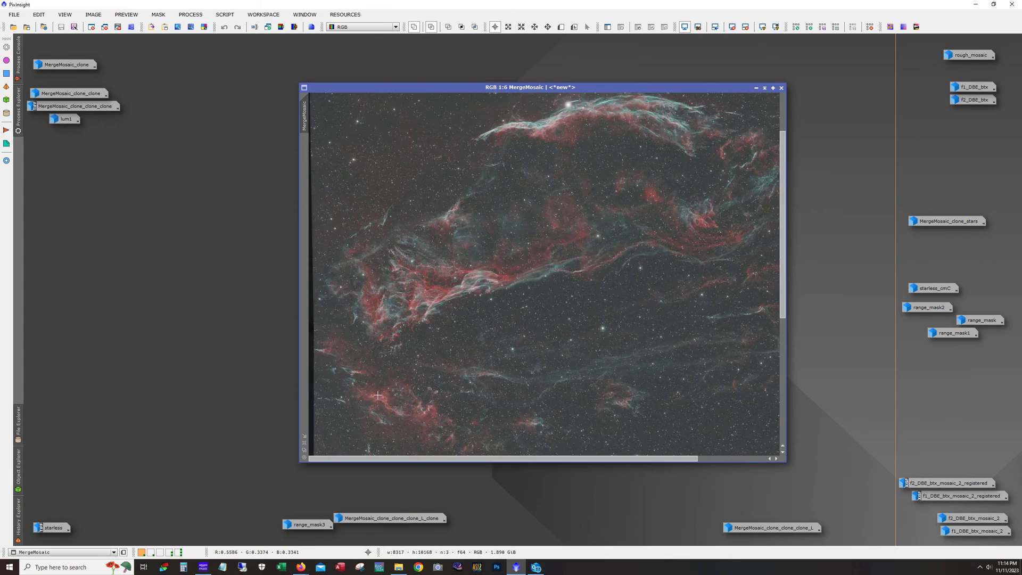
scroll(379, 394, "down", 6)
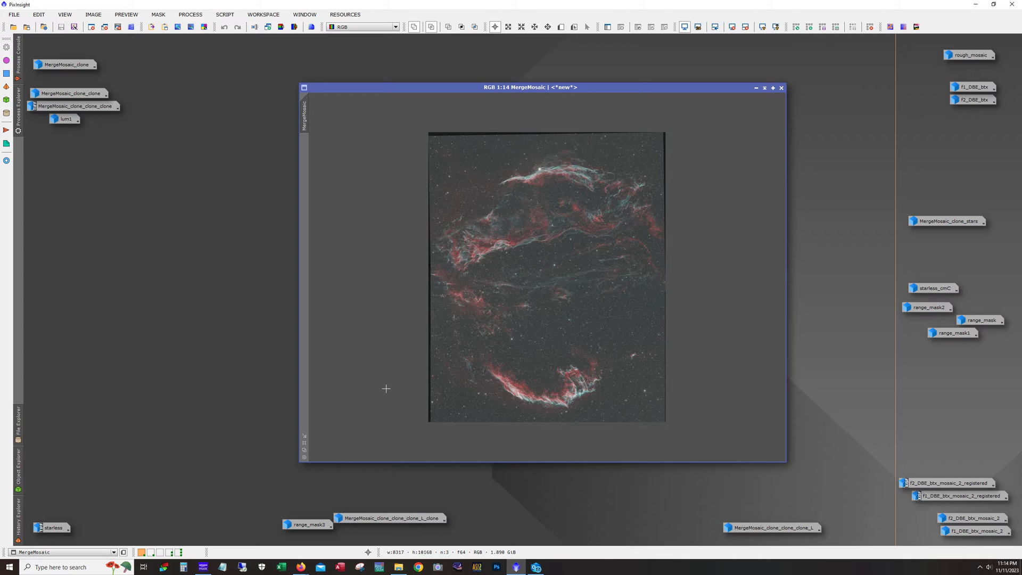
Iconize MergeMosaic, open MergeMosaic_clone and undo its last two changes.
left_click(756, 88)
double_click(86, 66)
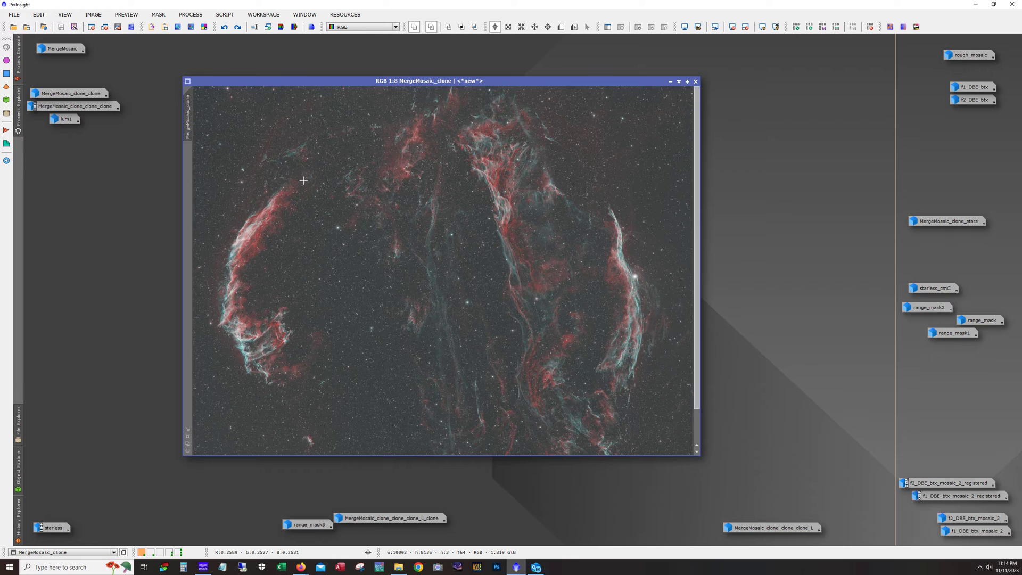
scroll(303, 181, "down", 3)
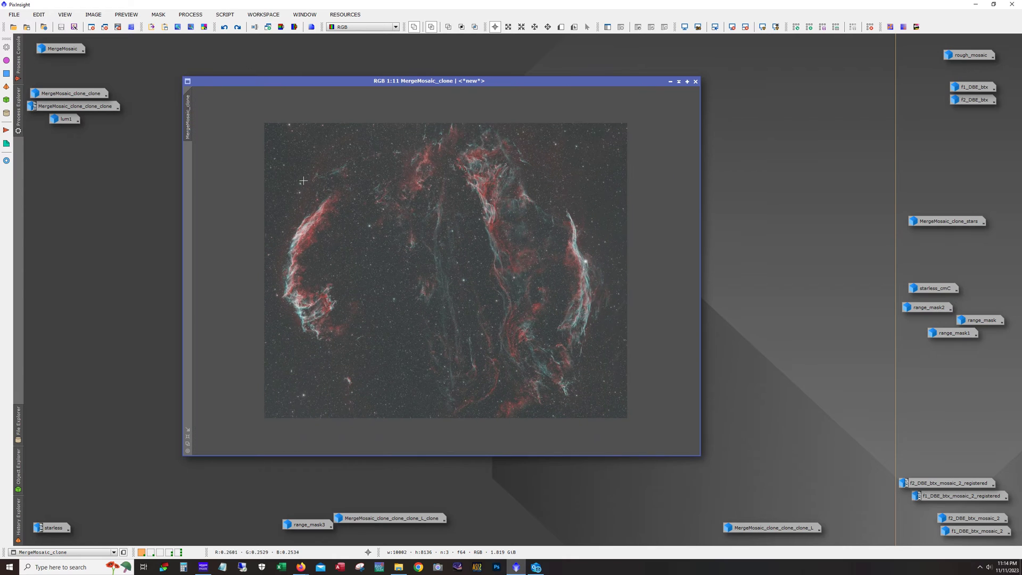
left_click(224, 27)
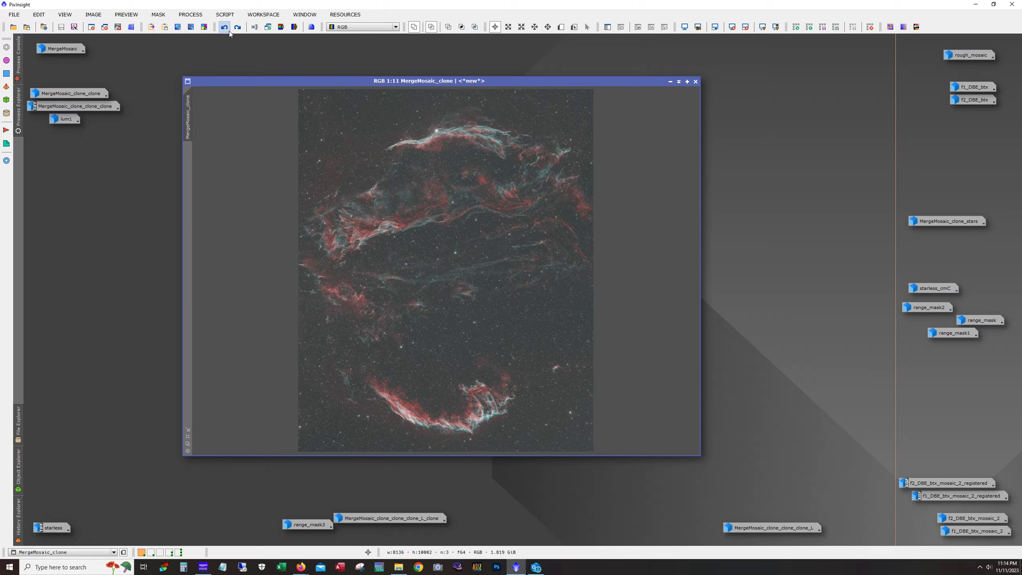
left_click(226, 30)
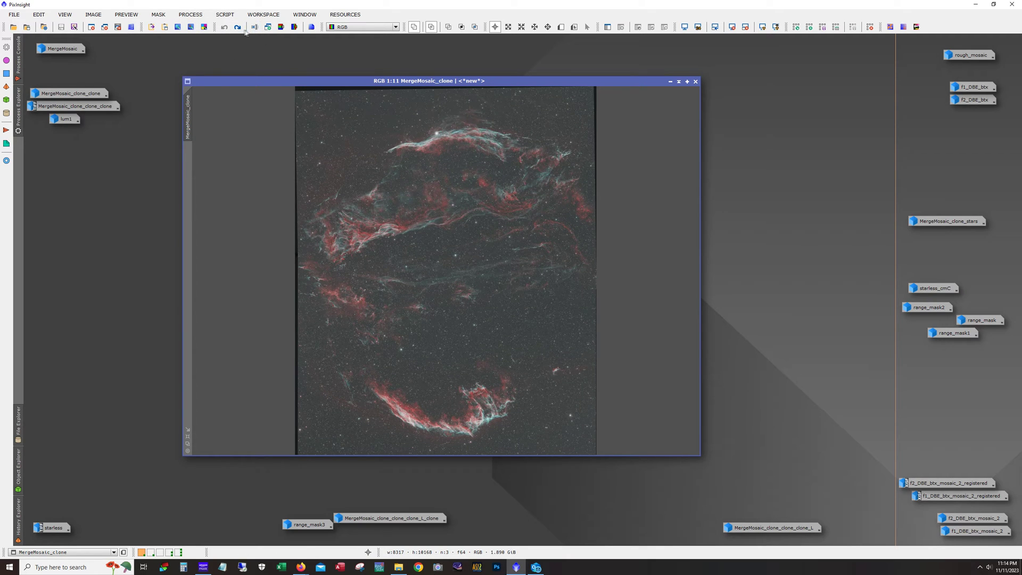
Redo MergeMosaic_clone's changes through star removal and zoom the view to 1:9.
left_click(238, 27)
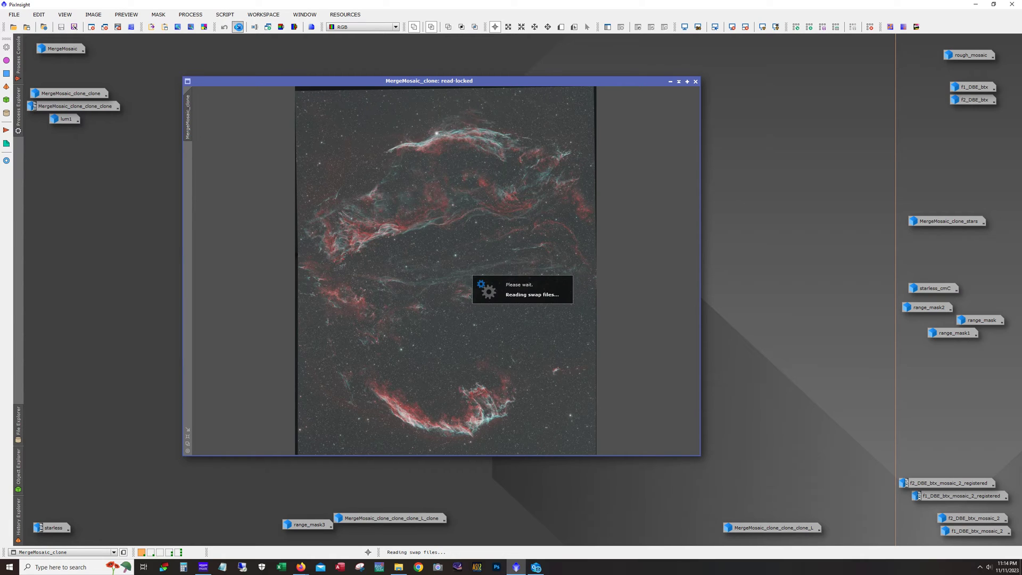
left_click(238, 28)
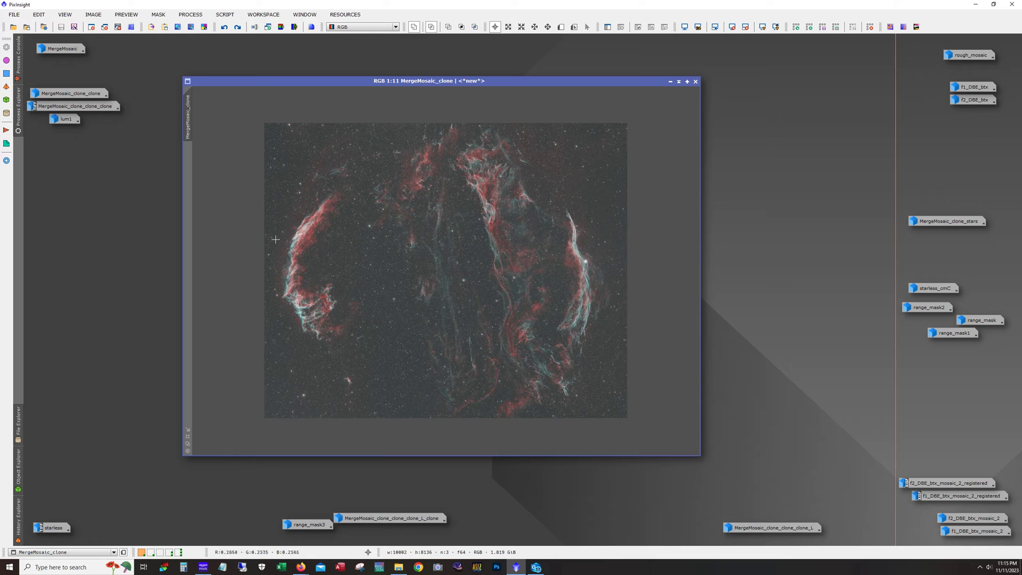
left_click(238, 26)
key("alt")
scroll(399, 271, "up", 3)
scroll(400, 272, "down", 3)
scroll(400, 272, "up", 1)
scroll(400, 271, "up", 1)
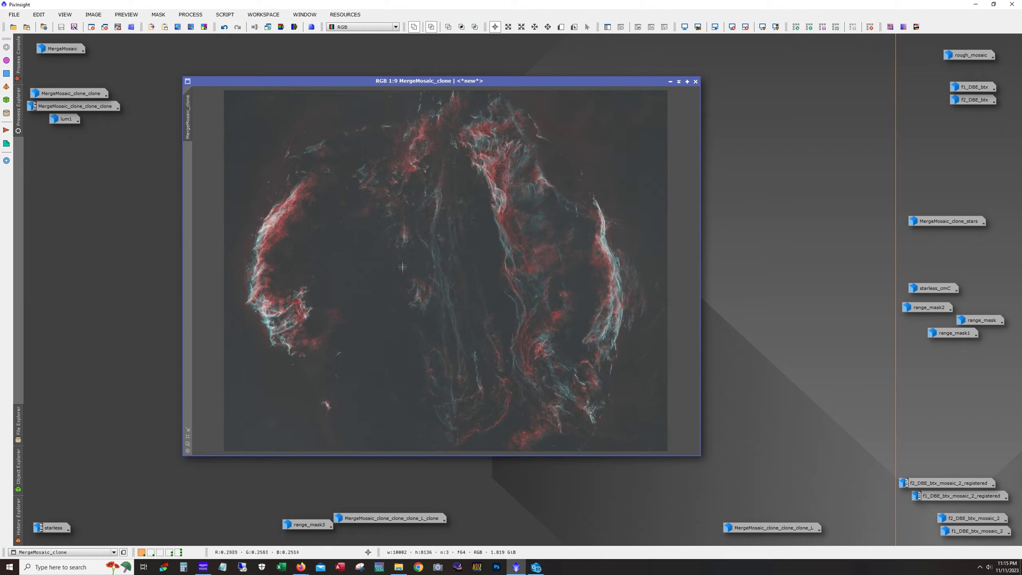
left_click(190, 14)
Trial a darker black point on MergeMosaic_clone with the HistogramTransformation shadows slider.
mouse_move(263, 248)
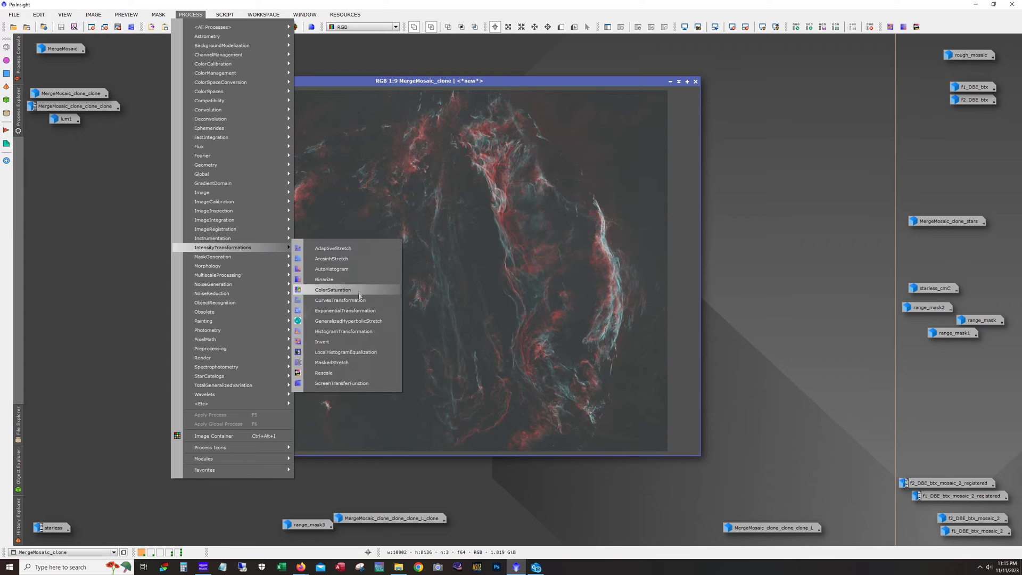
left_click(356, 331)
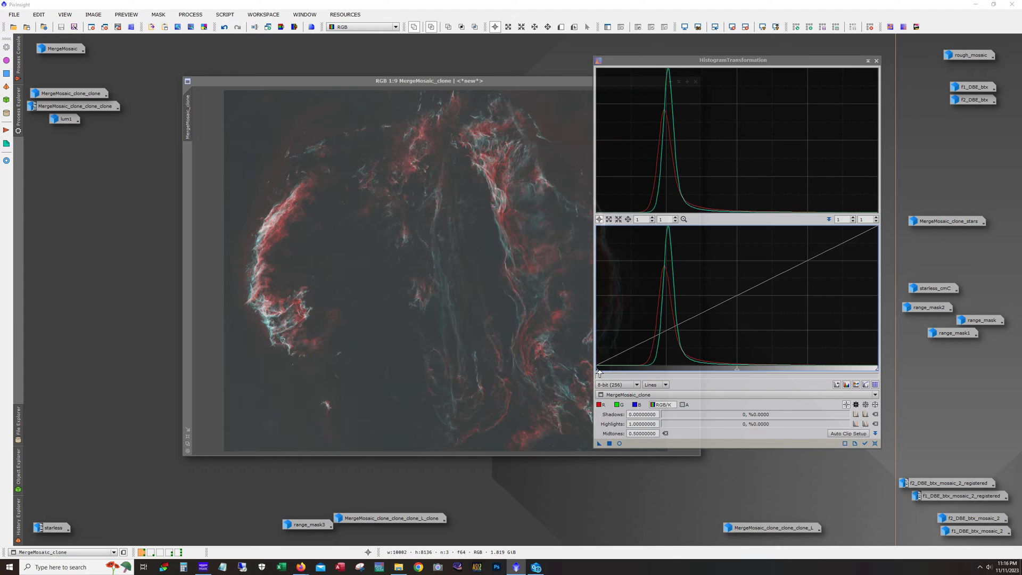
left_click_drag(598, 373, 626, 373)
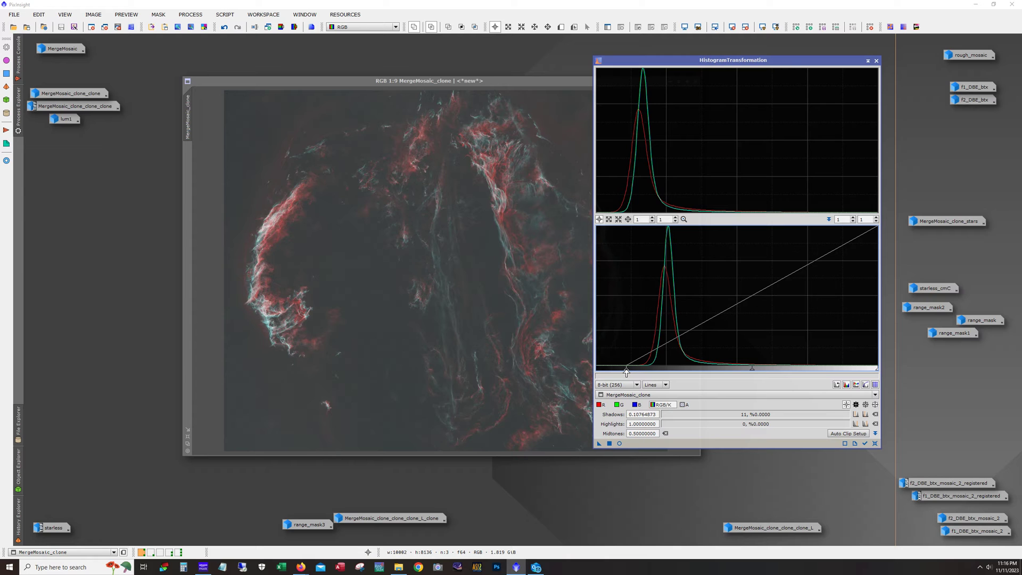
left_click_drag(627, 373, 596, 372)
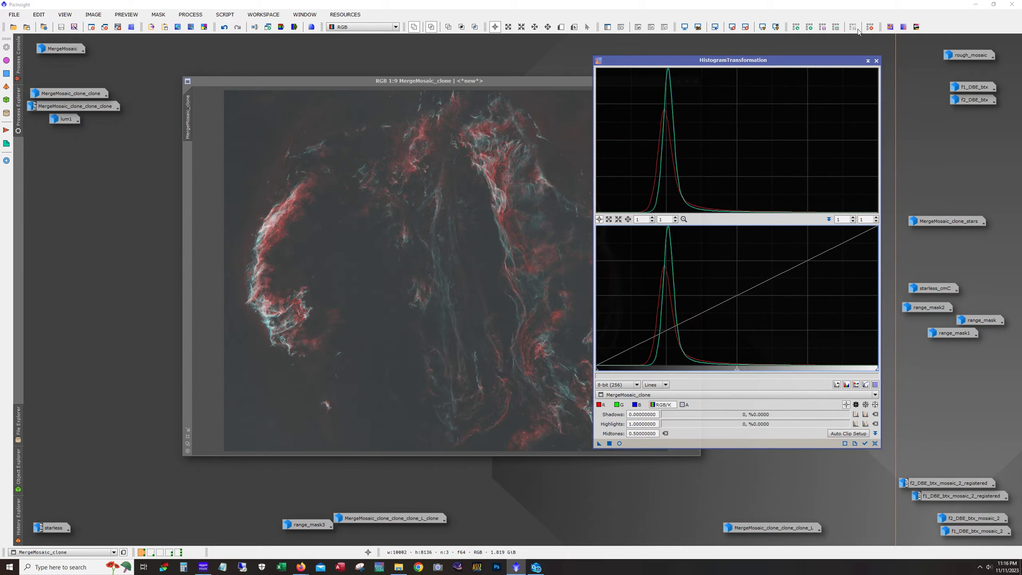
Close HistogramTransformation, iconize MergeMosaic_clone and open MergeMosaic_clone_clone.
left_click(876, 61)
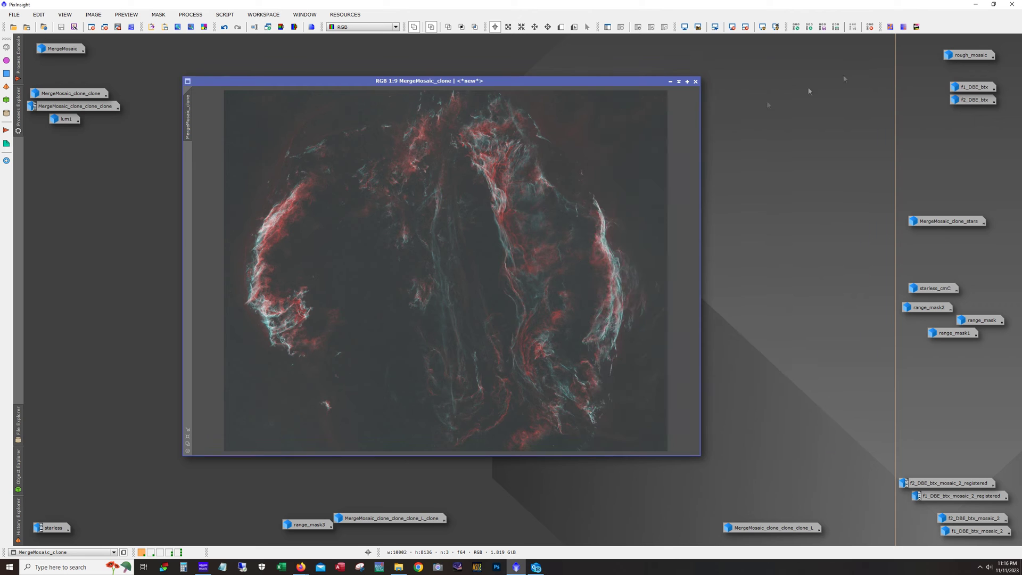
left_click(669, 82)
double_click(74, 93)
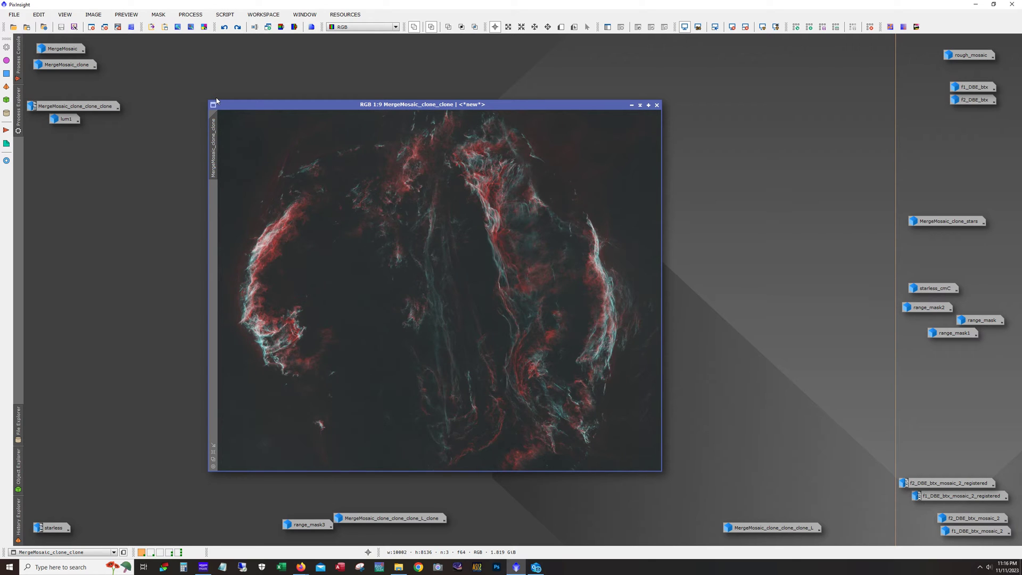
Open MergeMosaic_clone_clone_clone in an enlarged window, iconizing MergeMosaic_clone_clone.
left_click(237, 27)
double_click(85, 106)
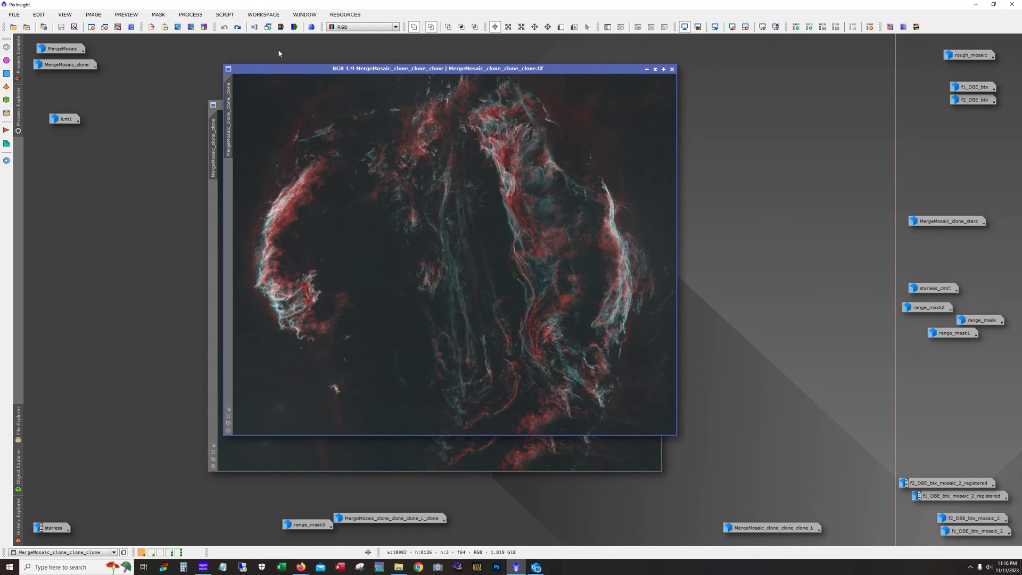
left_click_drag(312, 74, 321, 141)
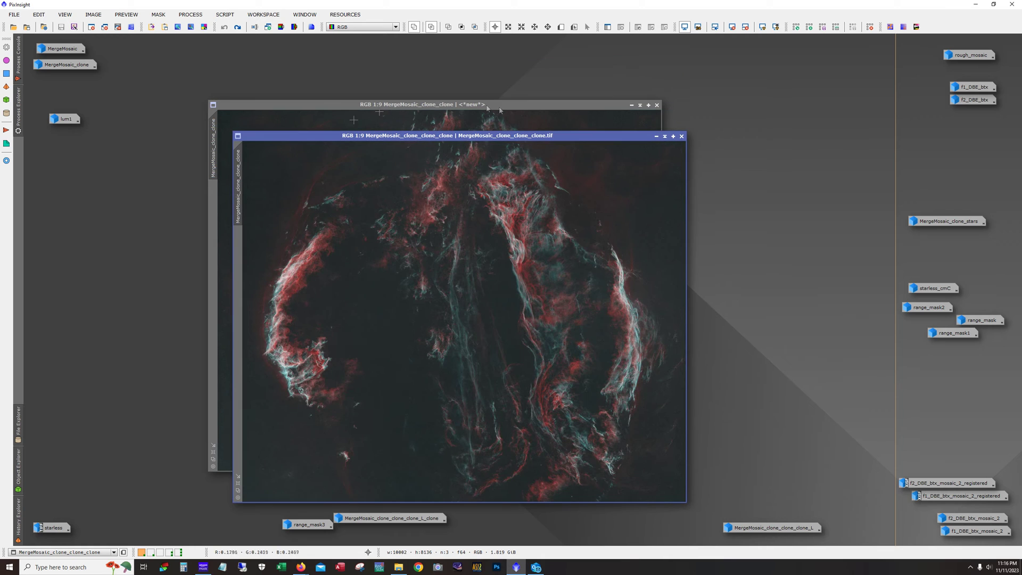
left_click(632, 105)
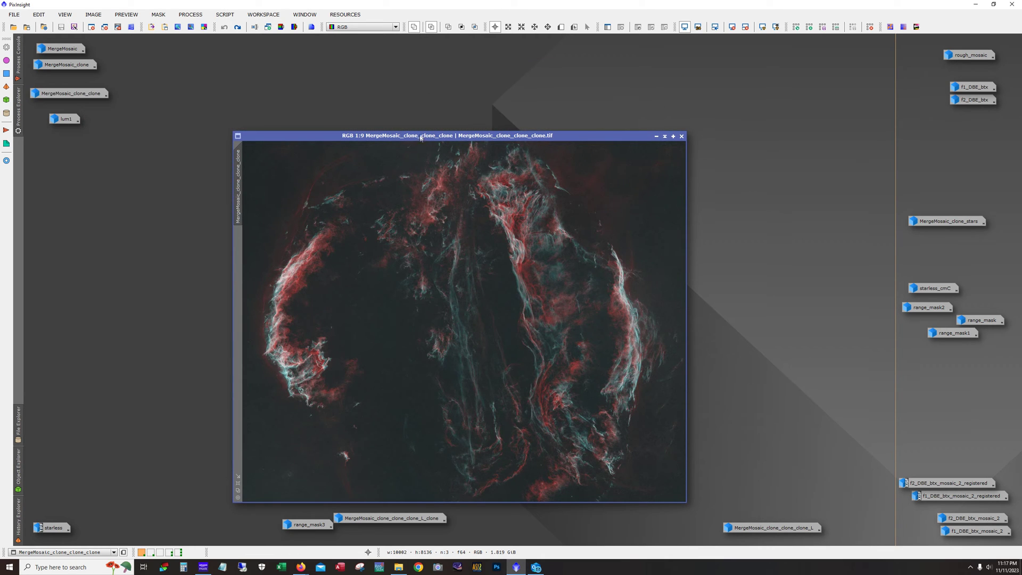
left_click_drag(421, 138, 346, 74)
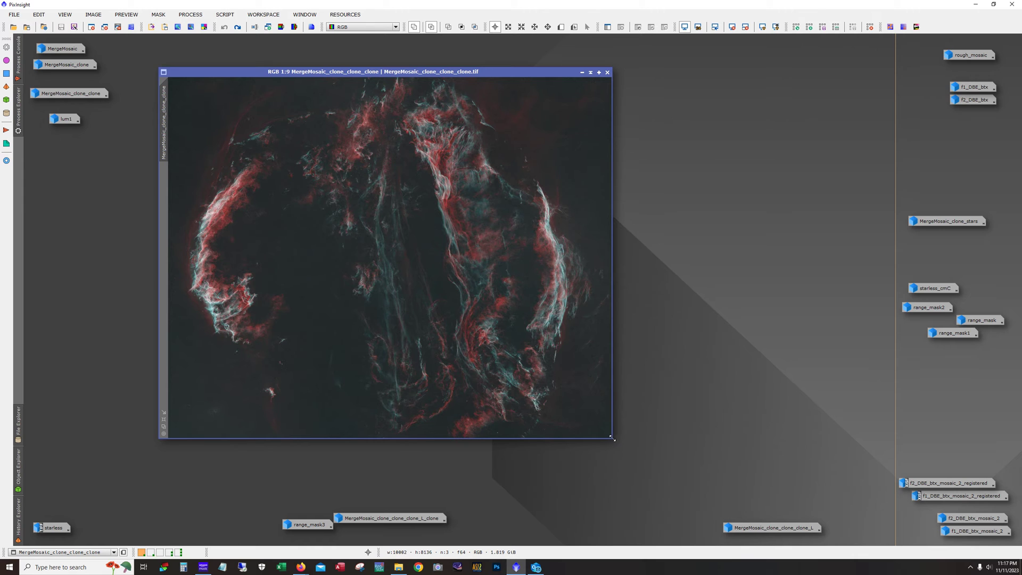
left_click_drag(612, 438, 748, 489)
scroll(682, 388, "up", 1)
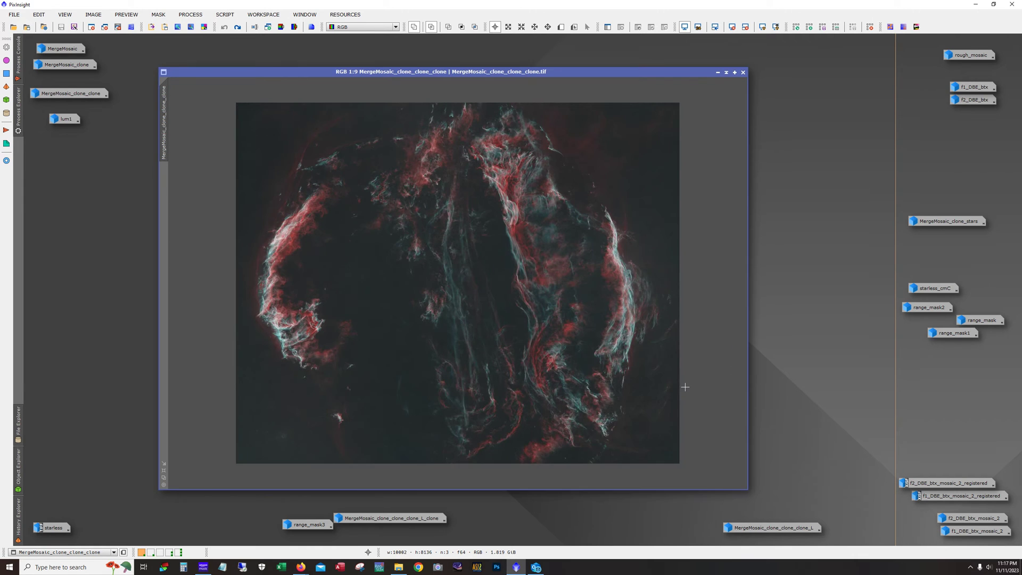
Toggle MergeMosaic_clone_clone_clone's last step to compare its before and after states.
left_click(238, 27)
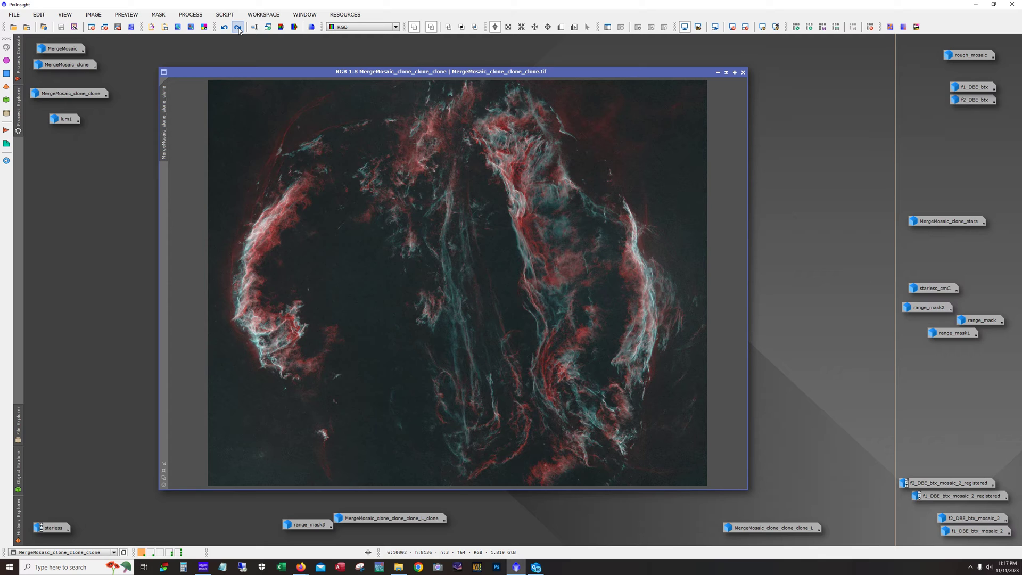
left_click(237, 27)
left_click(238, 28)
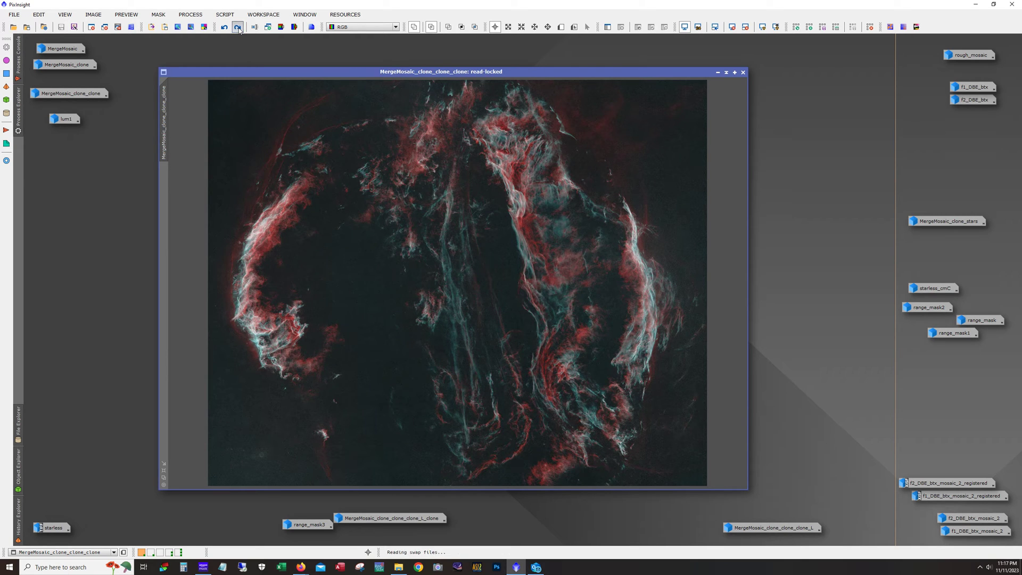
left_click(238, 28)
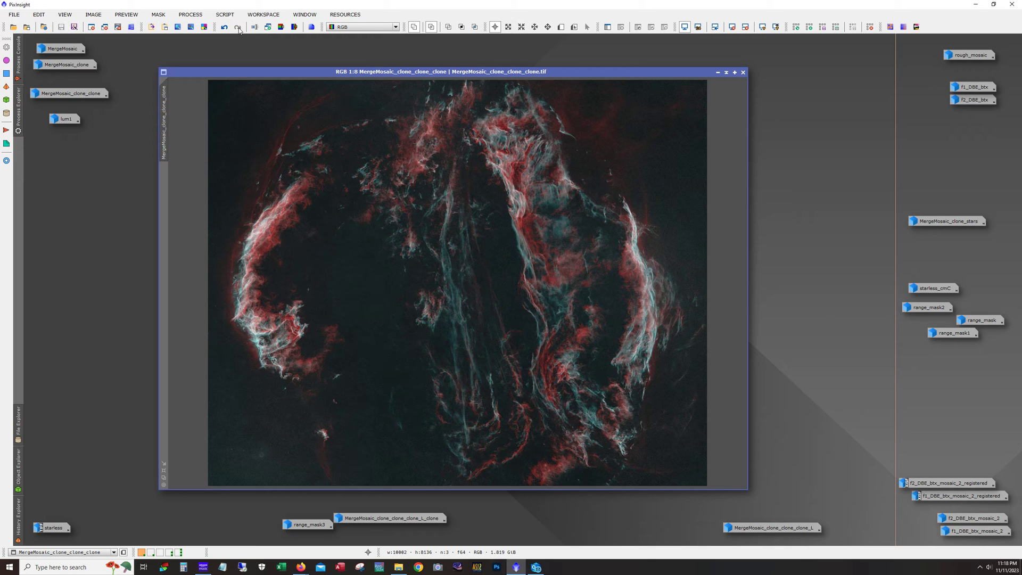
key("alt")
Switch to workspace 2, nudge the MergeMosaic_ps1_clone_clone window and redo its last step.
left_click(152, 552)
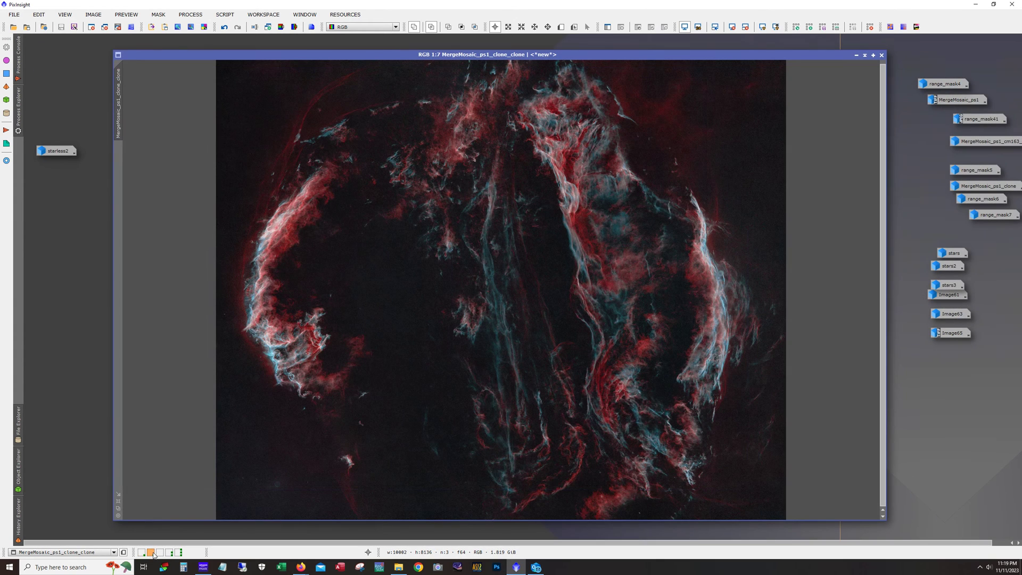
left_click_drag(662, 55, 646, 49)
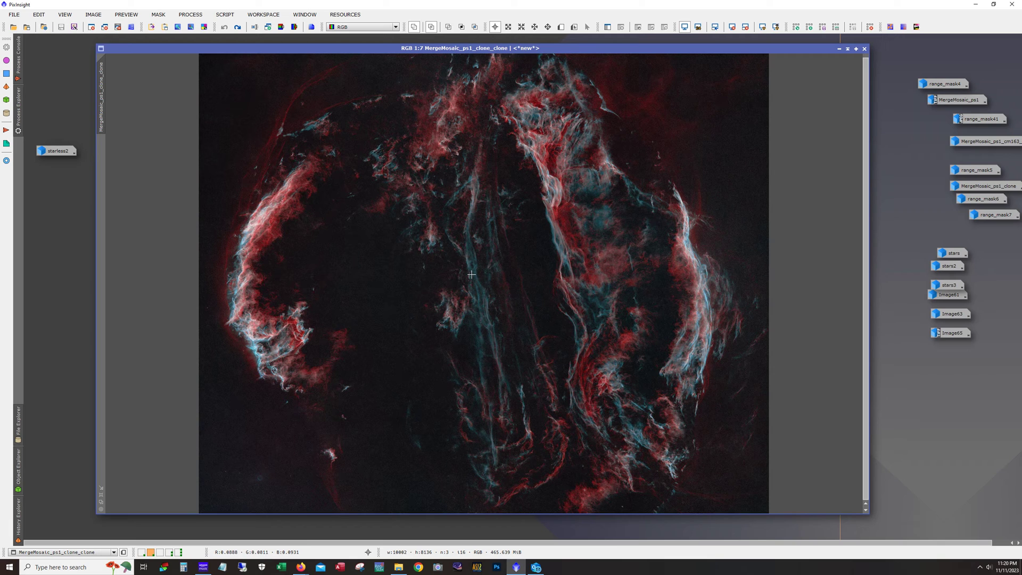
left_click(238, 27)
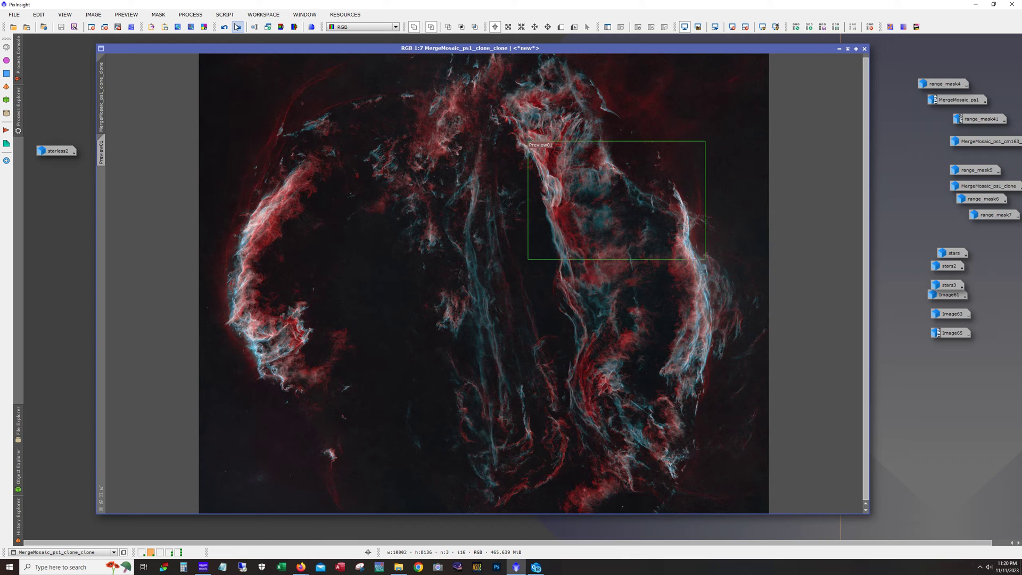
Compare MergeMosaic_ps1_clone_clone with and without Preview01, toggling the mask overlay on and off.
left_click(237, 27)
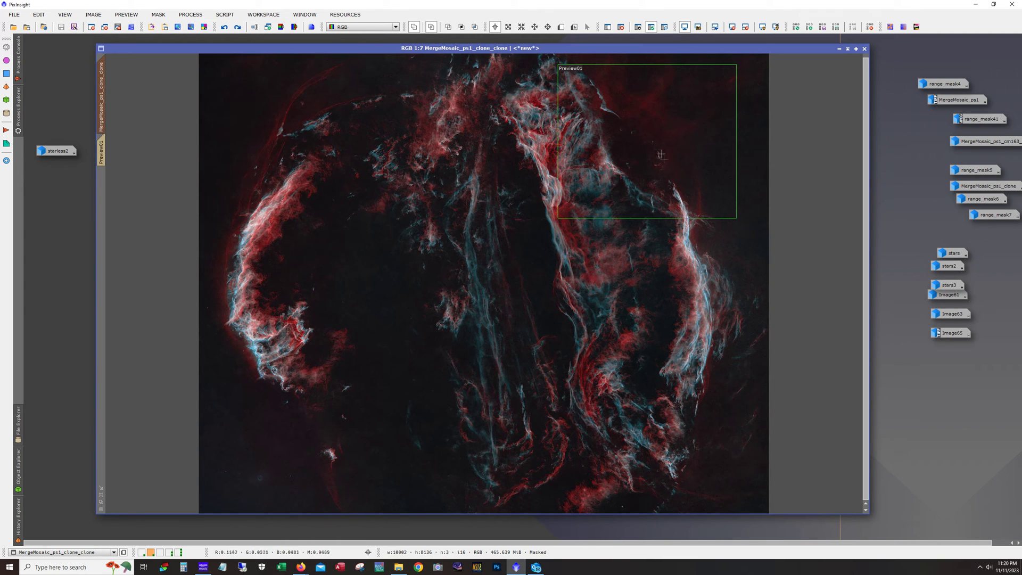
left_click(228, 28)
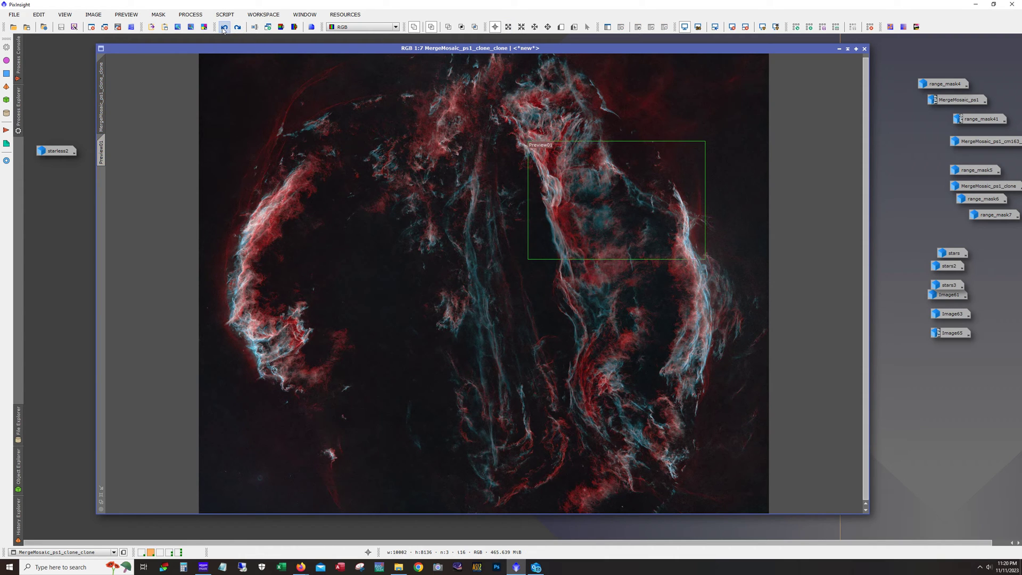
left_click(223, 29)
left_click(238, 28)
left_click(237, 28)
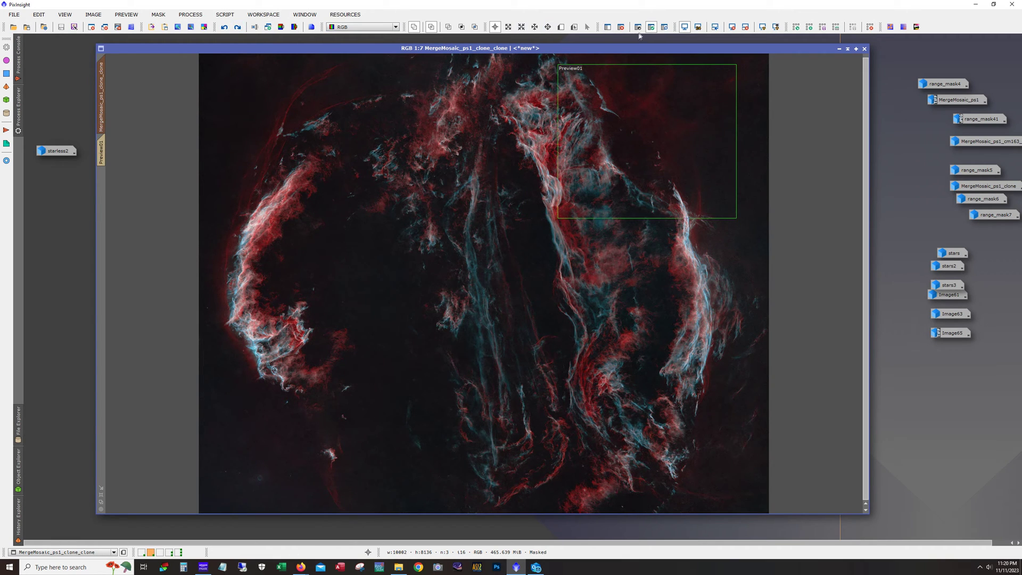
left_click(663, 27)
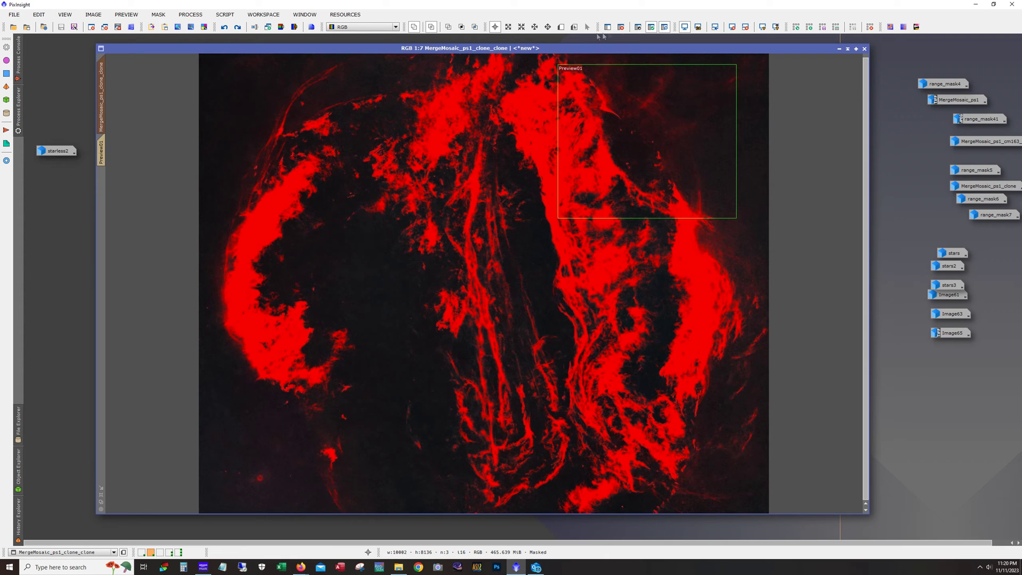
left_click(665, 26)
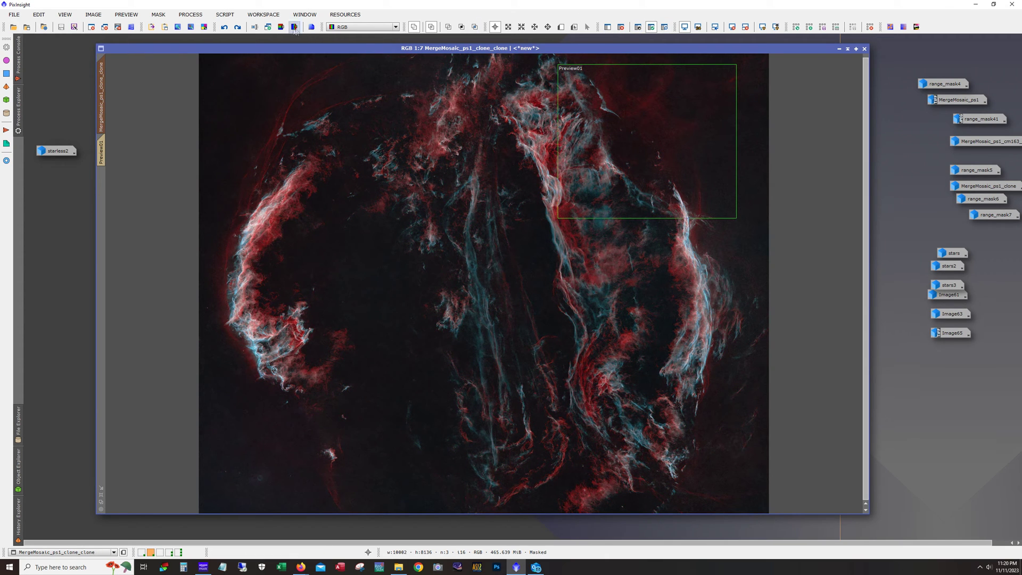
Bring MergeMosaic_ps1_clone_clone to its state without Preview01 or mask, then iconize it.
left_click(238, 27)
left_click(239, 28)
left_click(242, 30)
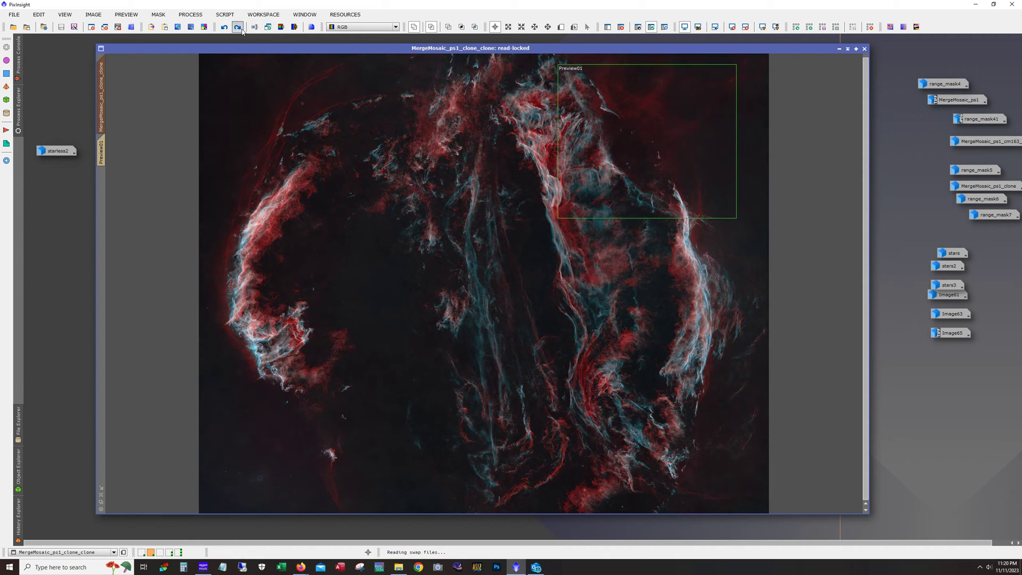
left_click(242, 30)
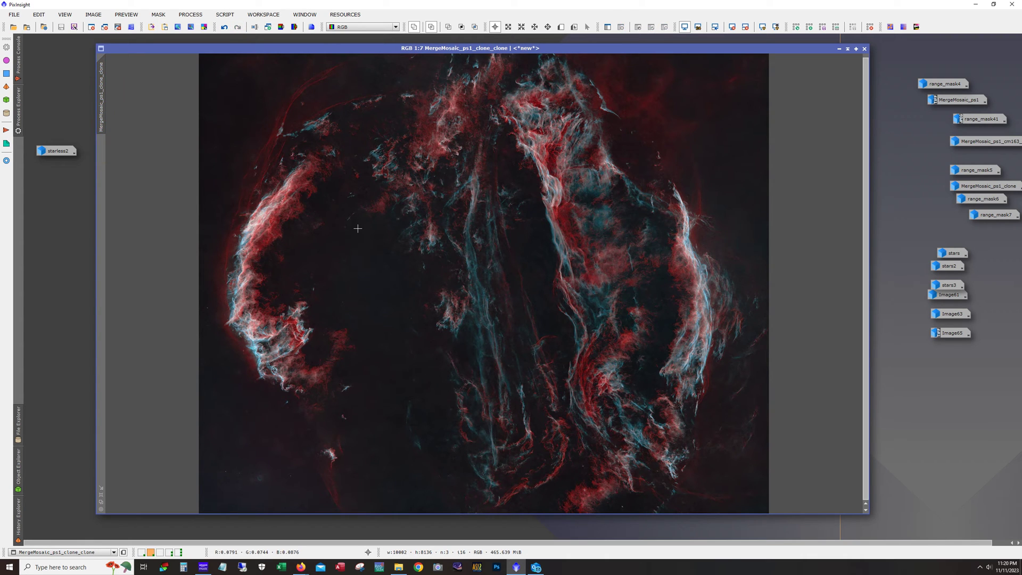
key("alt")
left_click(840, 49)
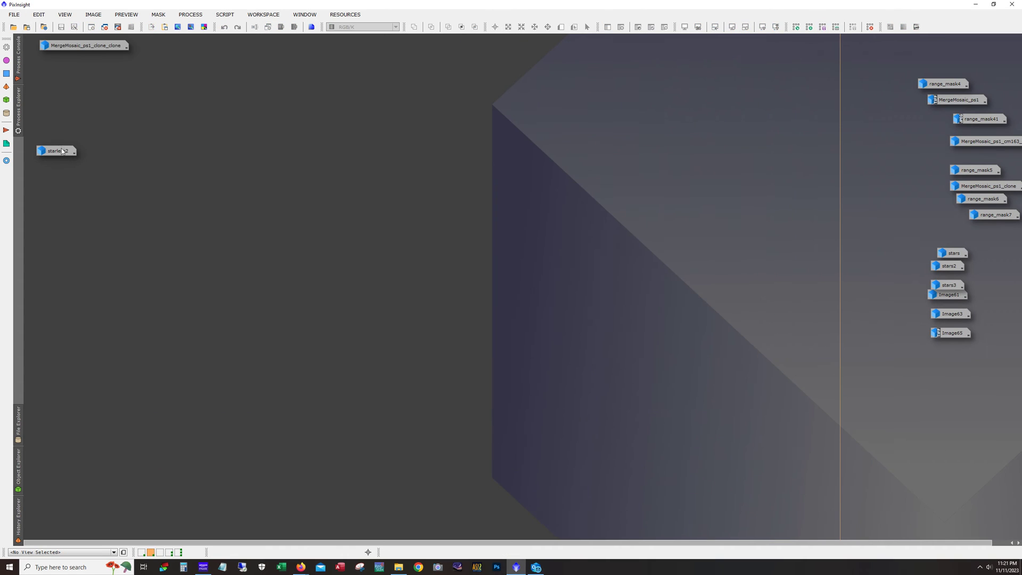
Move and enlarge the starless2 mosaic window, then switch to the astronomy.tools browser page.
mouse_move(61, 151)
left_click_drag(365, 118, 349, 66)
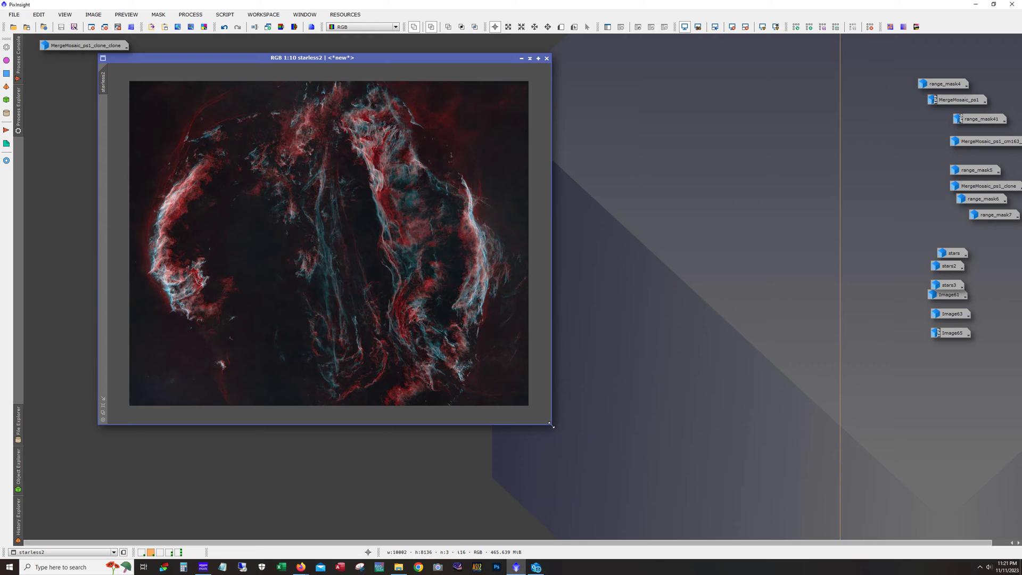
left_click_drag(552, 425, 791, 529)
scroll(728, 420, "up", 1)
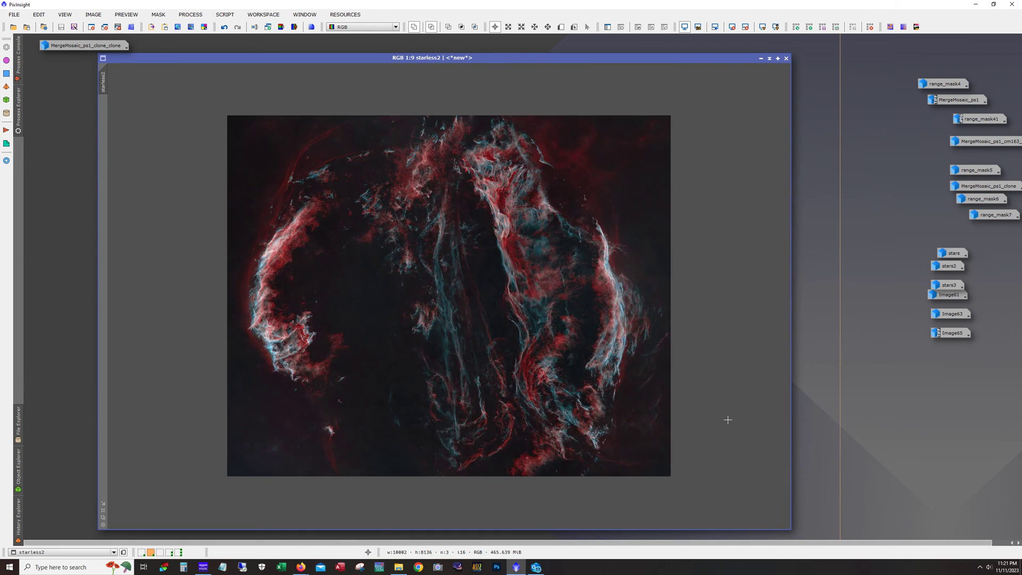
scroll(728, 419, "up", 2)
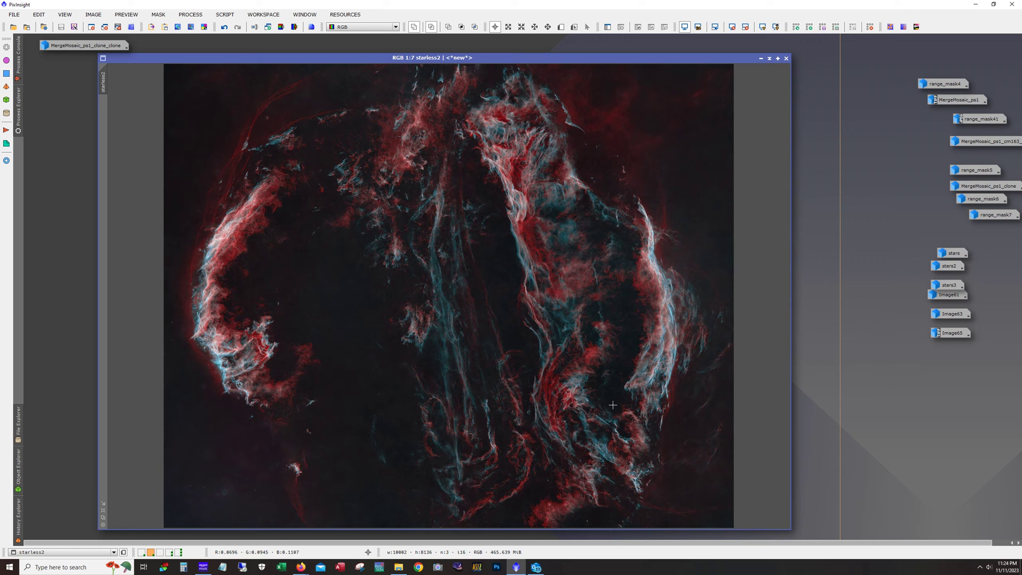
key("alt")
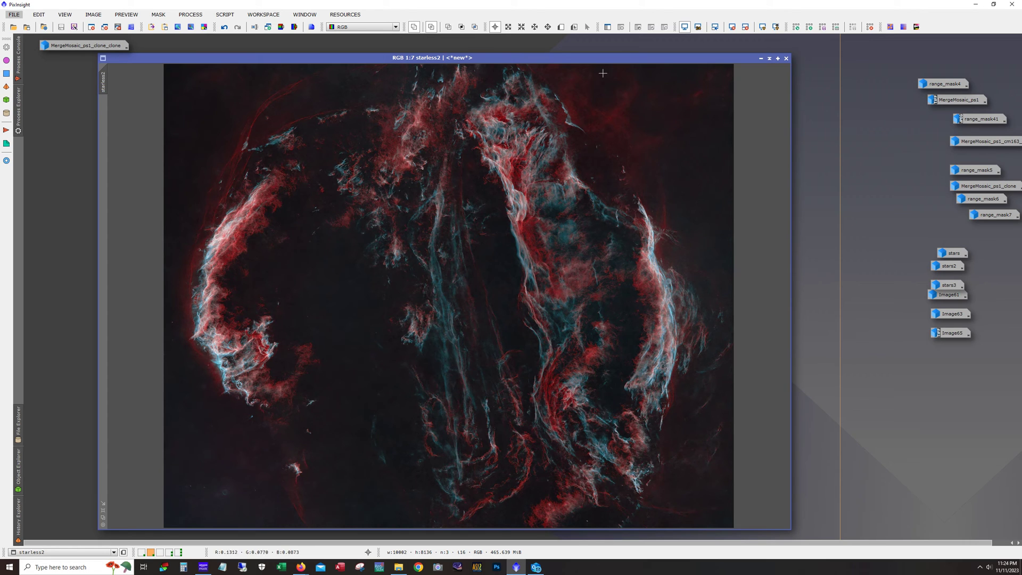
Open the Astronomy Tools FOV Calculator in imaging mode with M2 as the target.
mouse_move(305, 568)
left_click(343, 519)
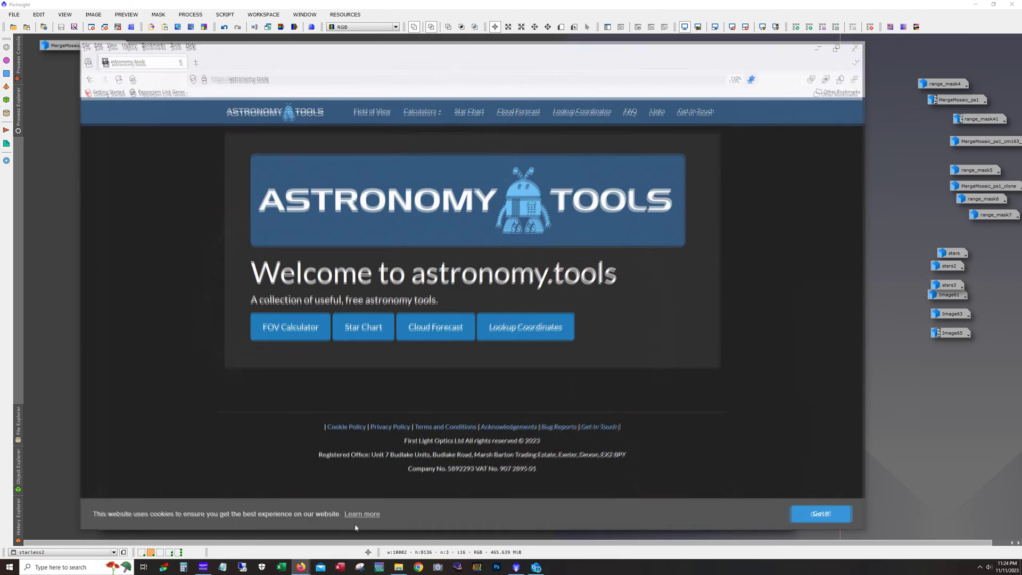
left_click(305, 326)
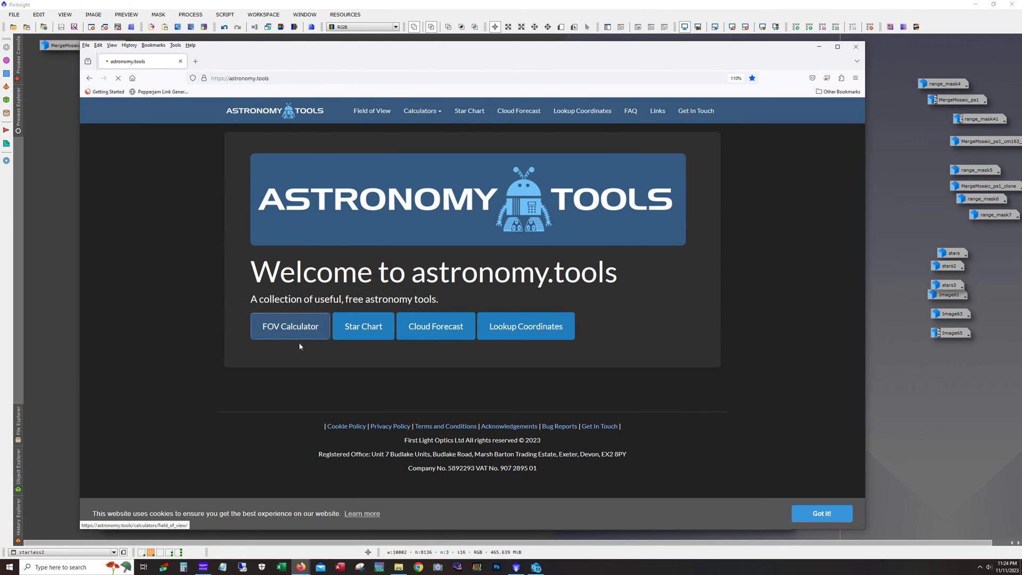
left_click(451, 206)
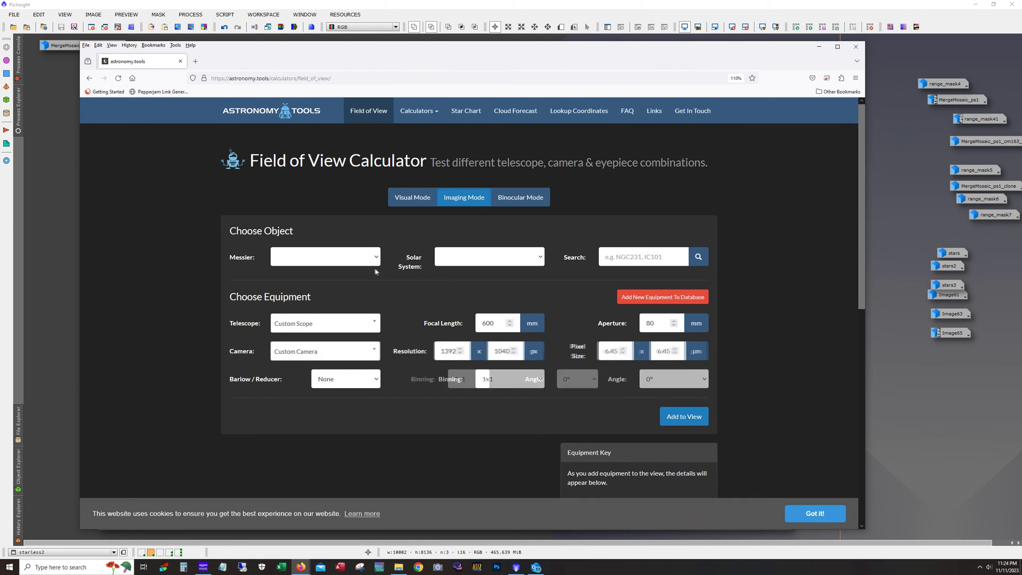
left_click(336, 256)
left_click(335, 296)
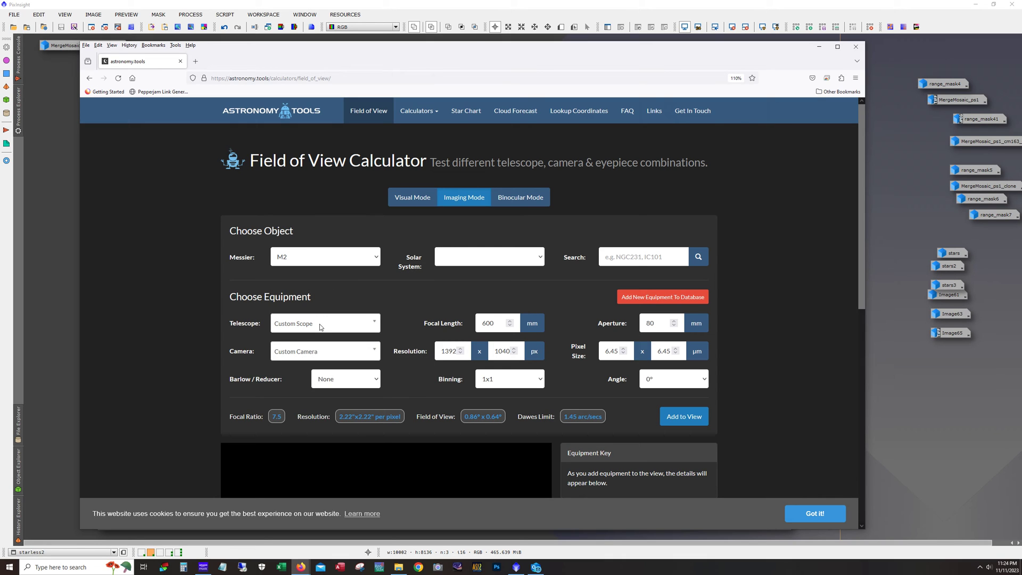
Select Askar 65PHQ with ZWO ASI294MM Pro Bin1, giving 1.15"/px and a 2.64°×1.8° field.
left_click(319, 327)
type("65phq")
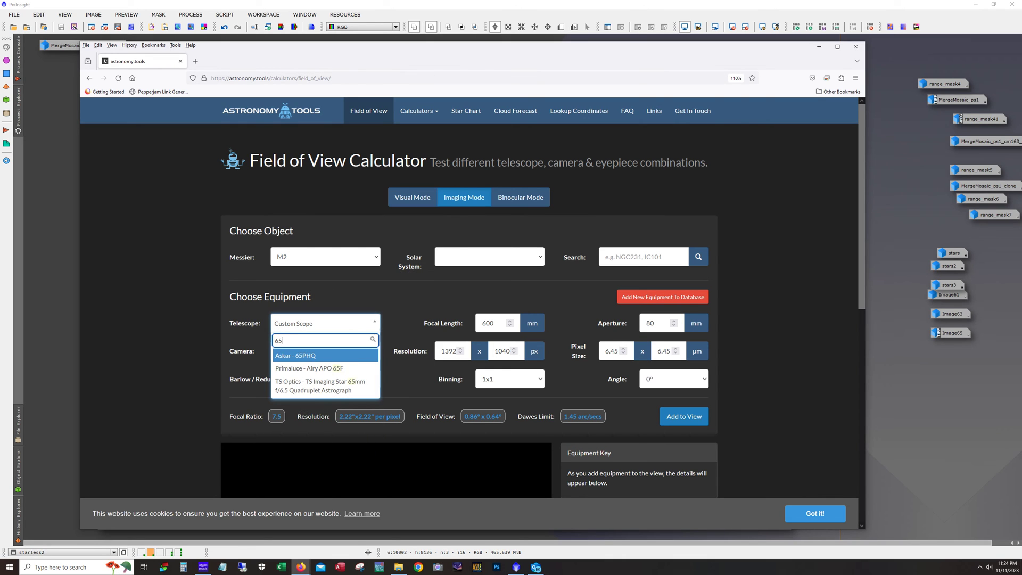
left_click(321, 356)
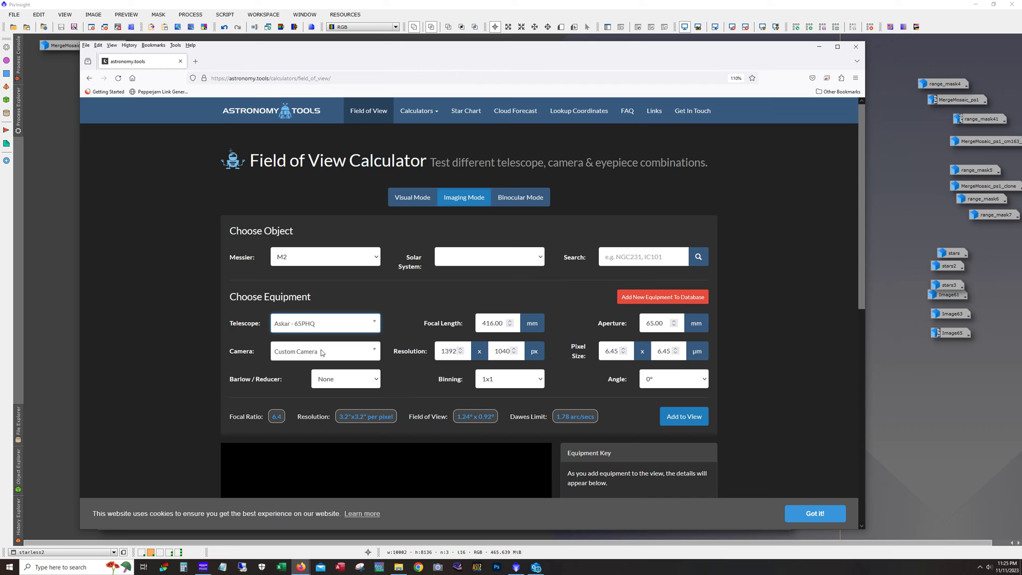
left_click(321, 356)
type("asi2")
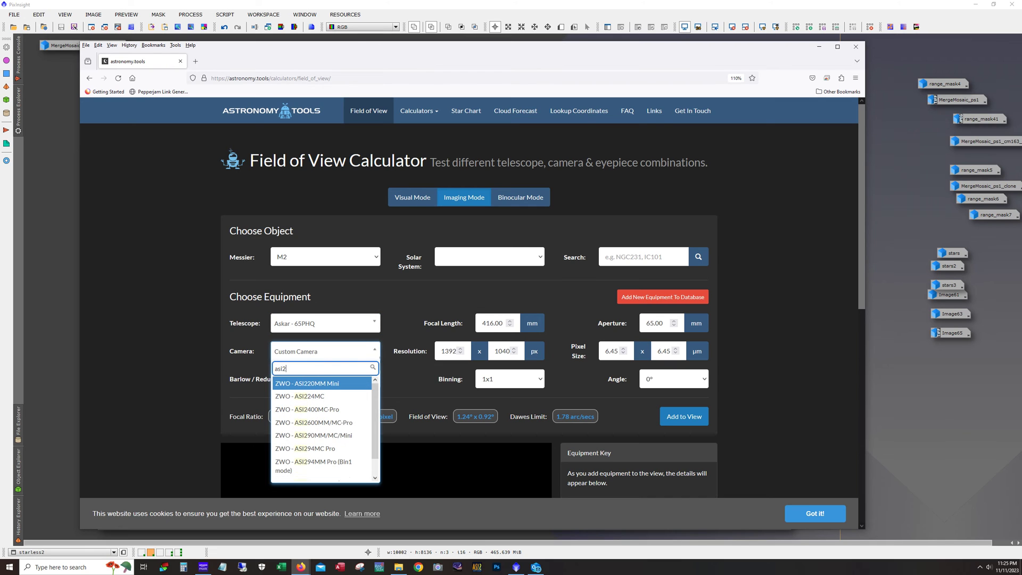
type("9")
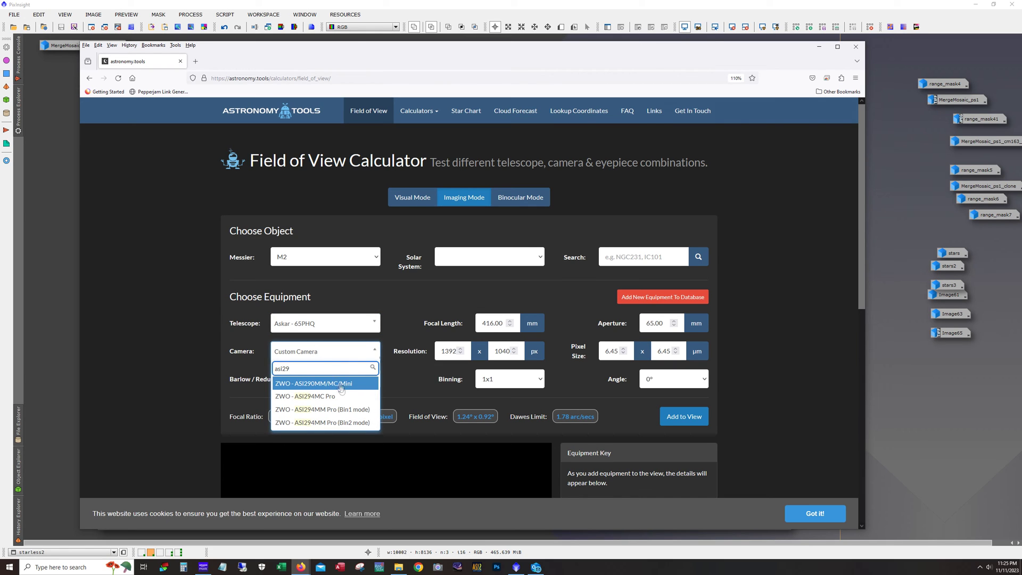
left_click(360, 424)
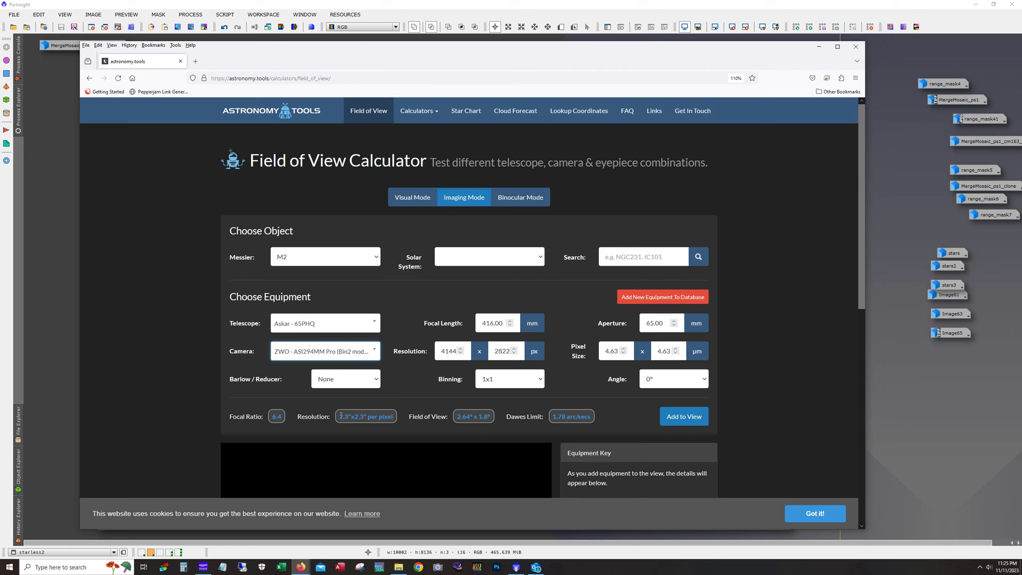
left_click_drag(341, 416, 351, 417)
left_click(353, 354)
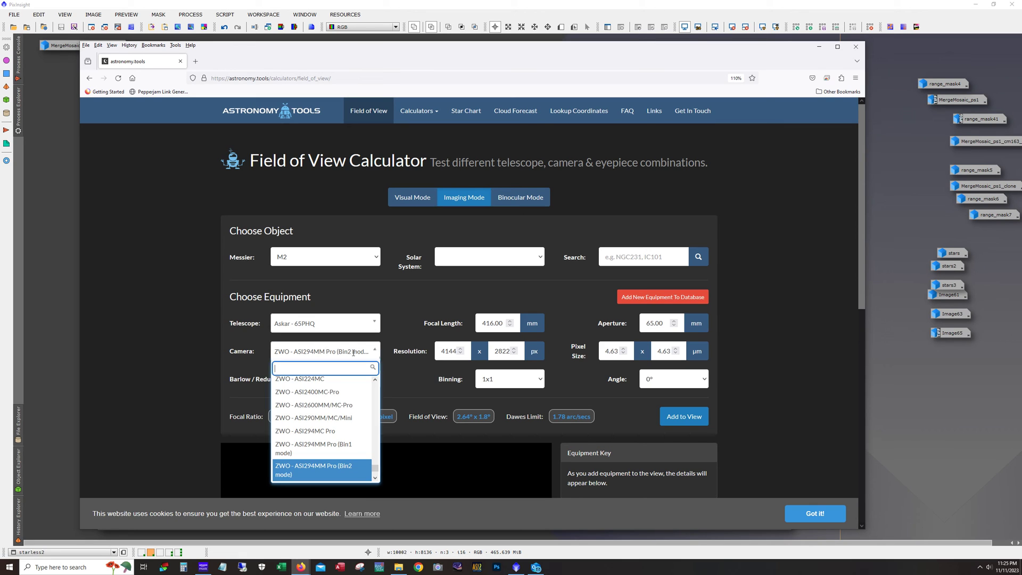
left_click(346, 451)
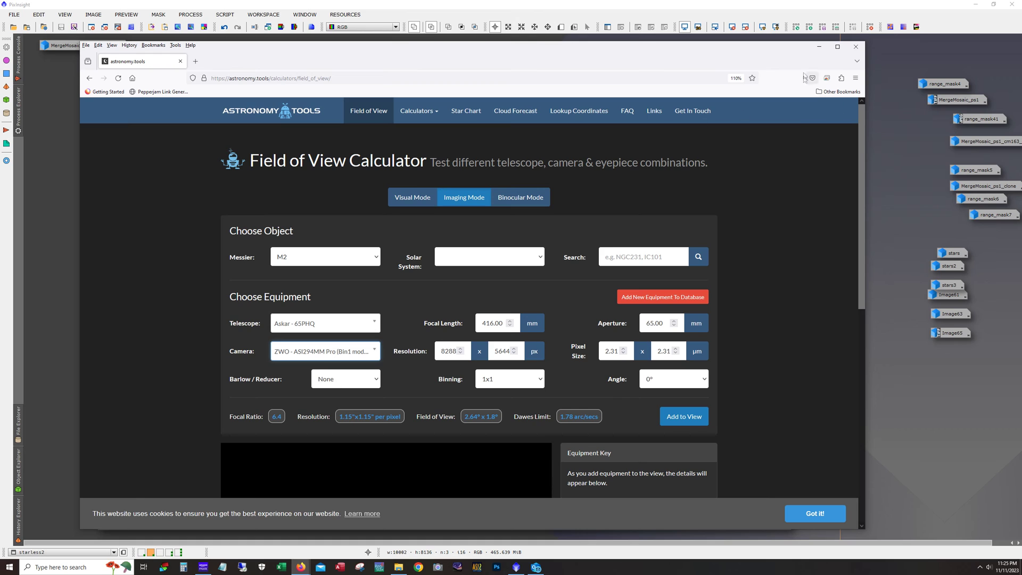
left_click(819, 47)
Zoom starless2 to 1:1 and pan across the nebula filaments.
scroll(450, 240, "up", 6)
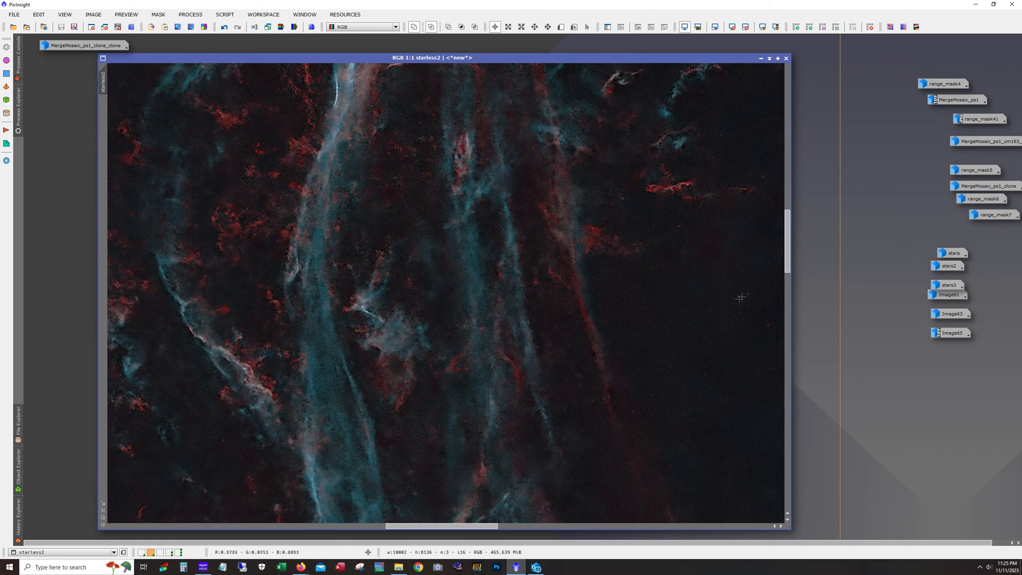
left_click_drag(789, 262, 796, 150)
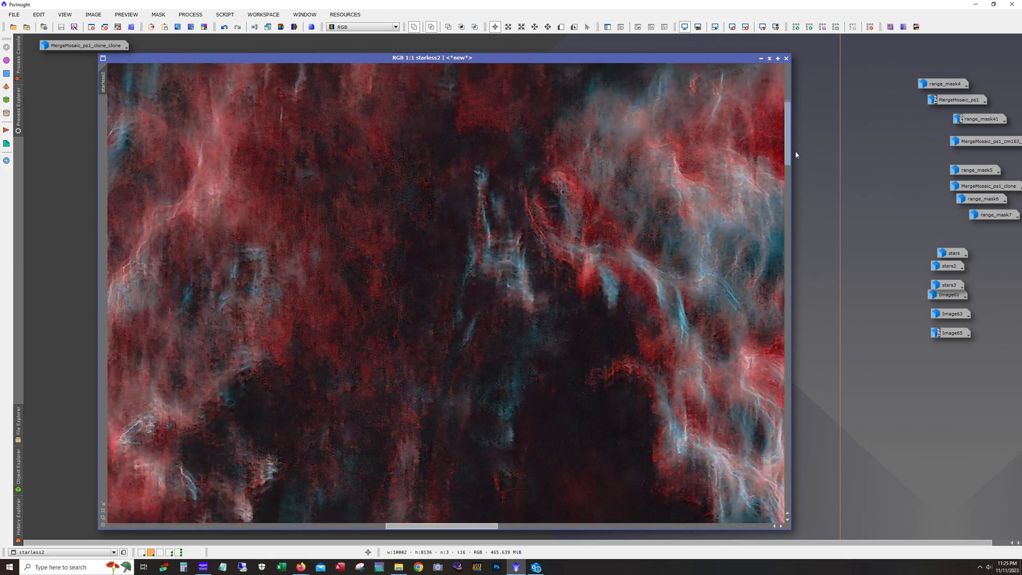
left_click_drag(450, 526, 528, 531)
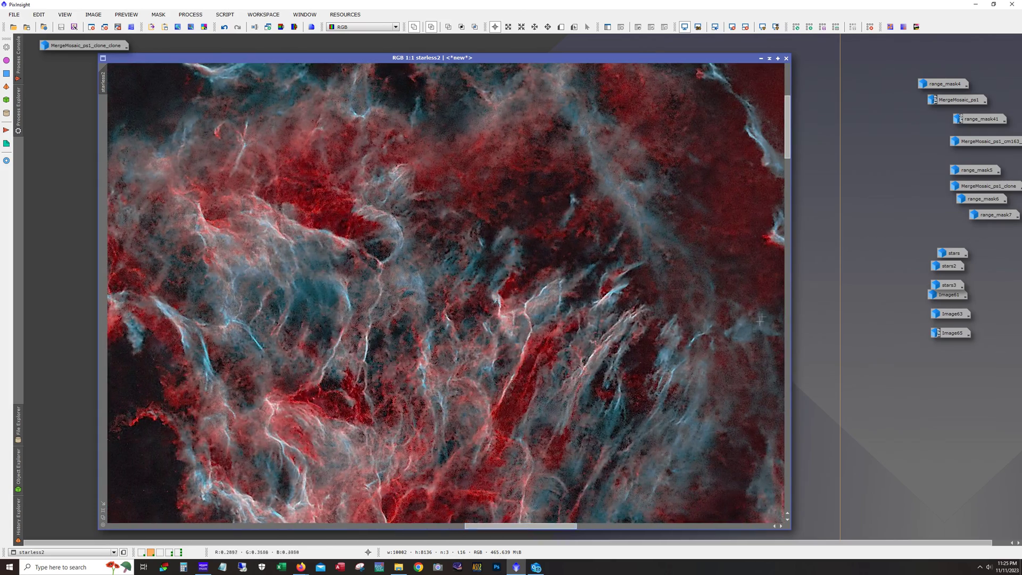
scroll(761, 319, "down", 1)
left_click_drag(795, 193, 778, 265)
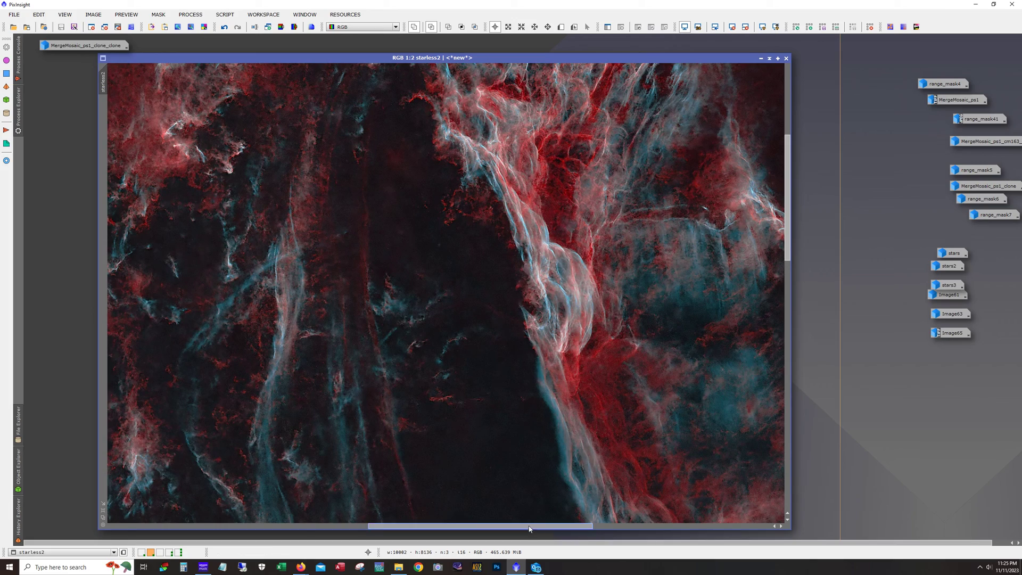
left_click_drag(532, 529, 605, 529)
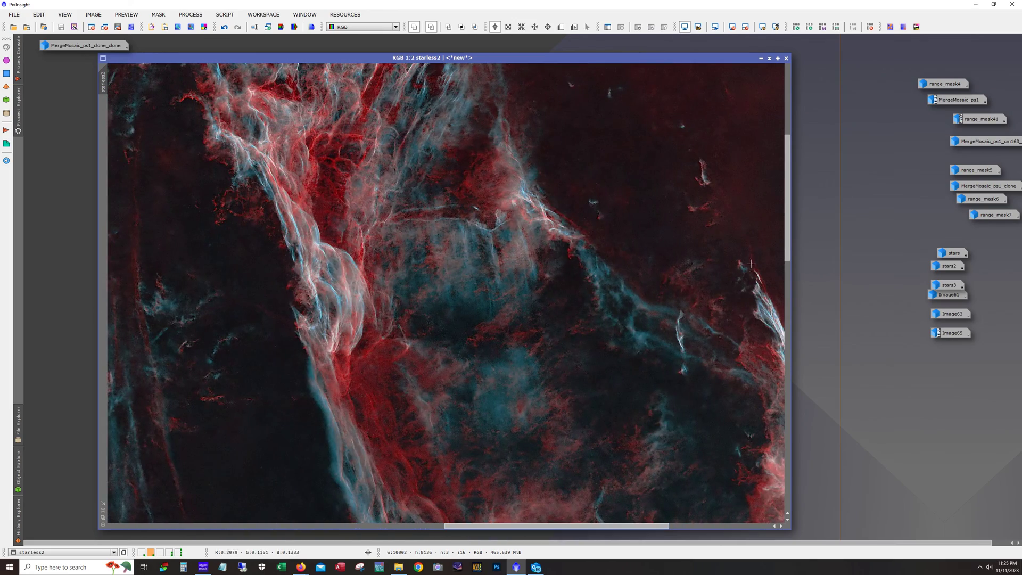
left_click_drag(786, 256, 788, 421)
Zoom starless2 back out to 1:7 and collapse it to an icon.
scroll(662, 381, "up", 1)
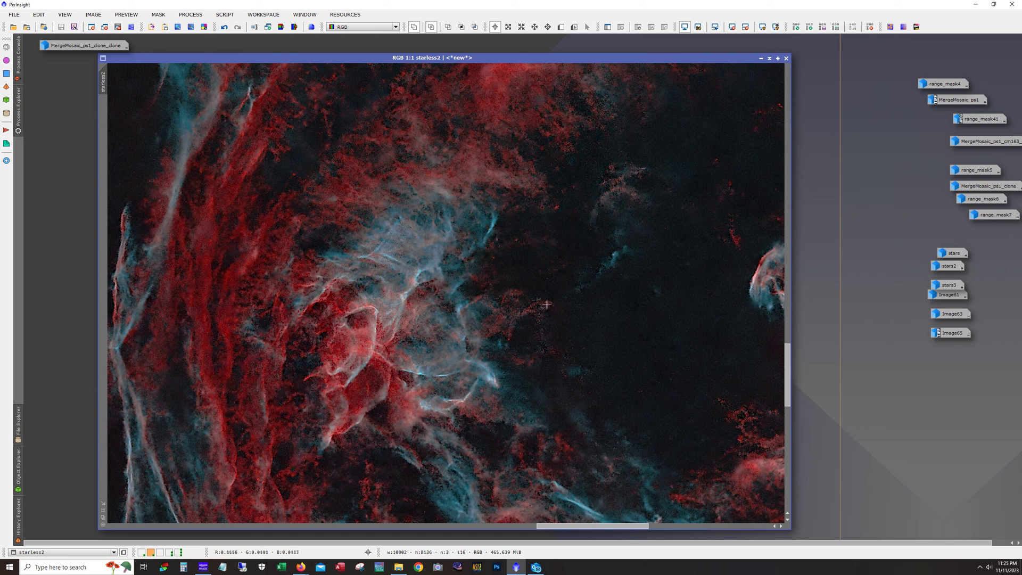
scroll(585, 310, "down", 1)
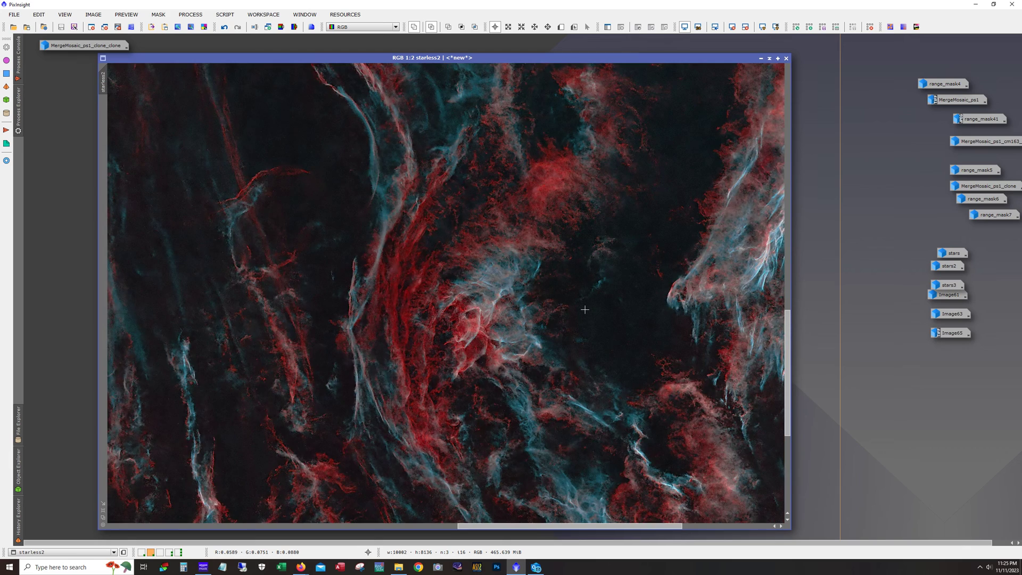
scroll(585, 309, "down", 5)
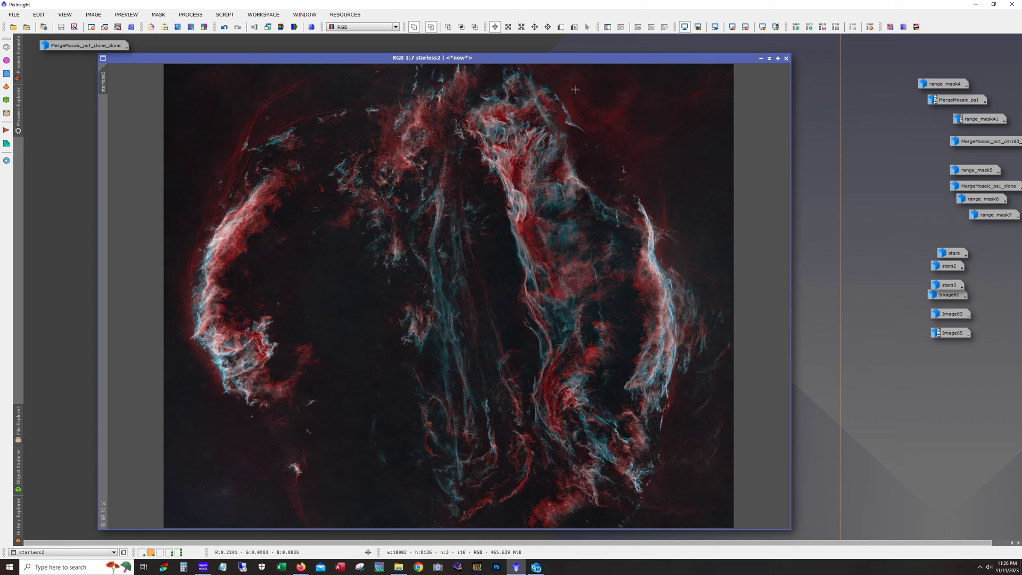
left_click_drag(552, 63, 573, 52)
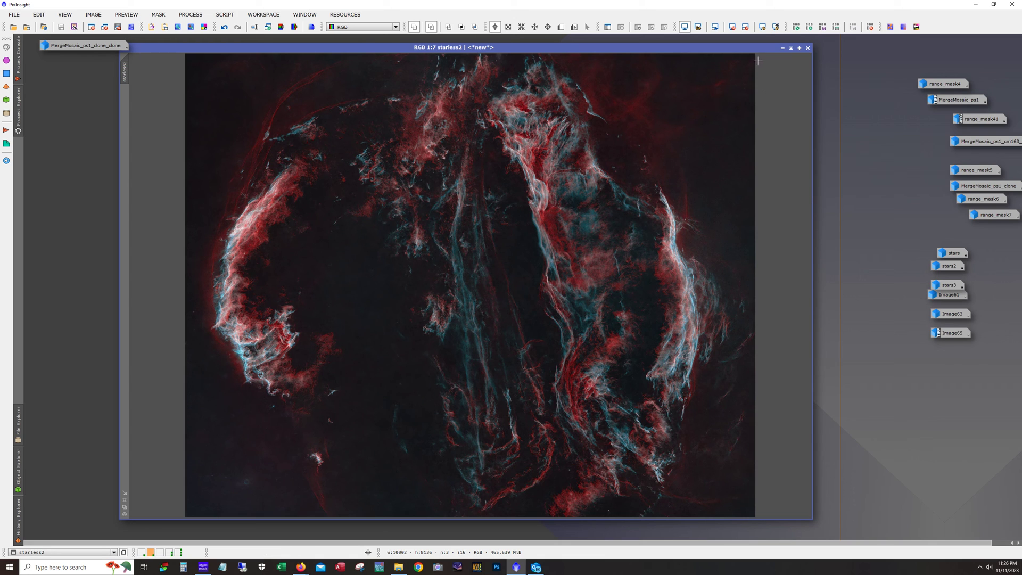
left_click(782, 48)
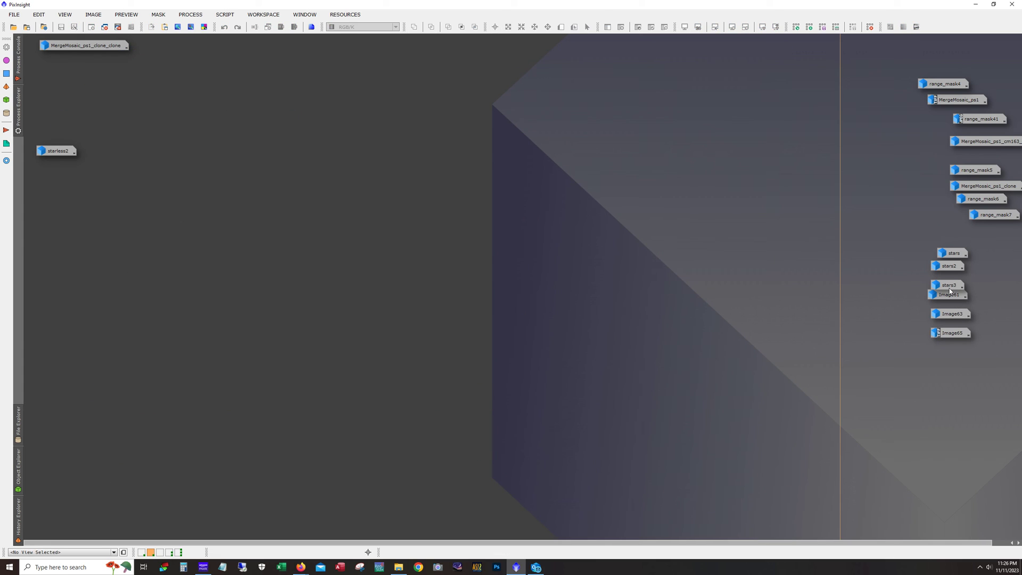
left_click_drag(952, 287, 951, 282)
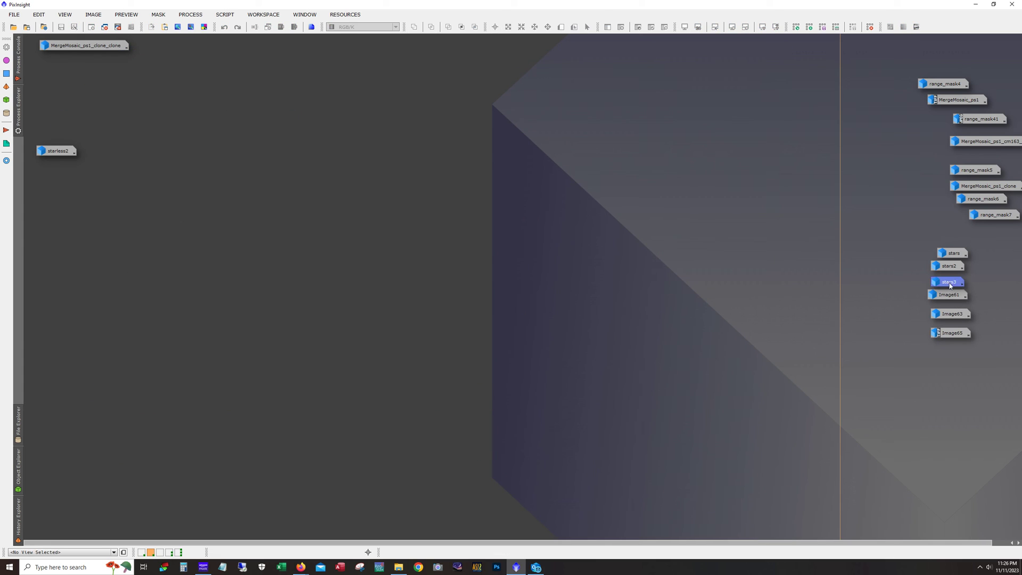
double_click(951, 255)
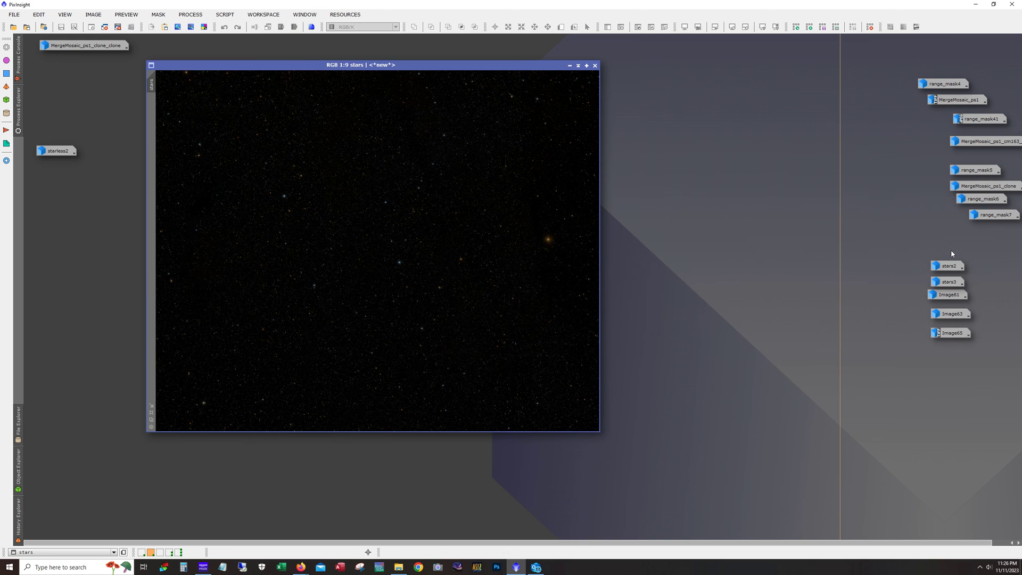
left_click(948, 267)
double_click(948, 268)
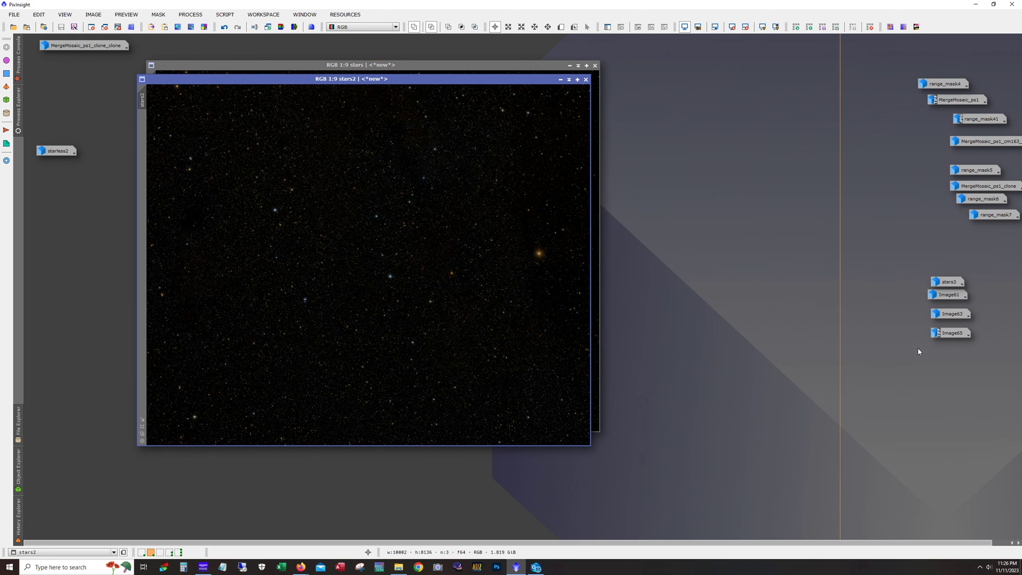
double_click(944, 284)
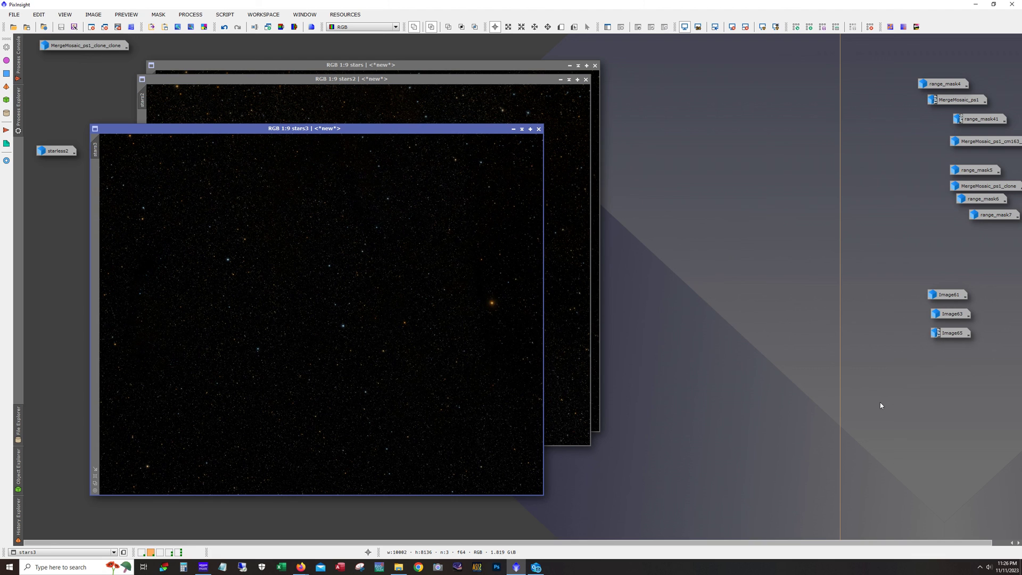
left_click(531, 86)
left_click(493, 71)
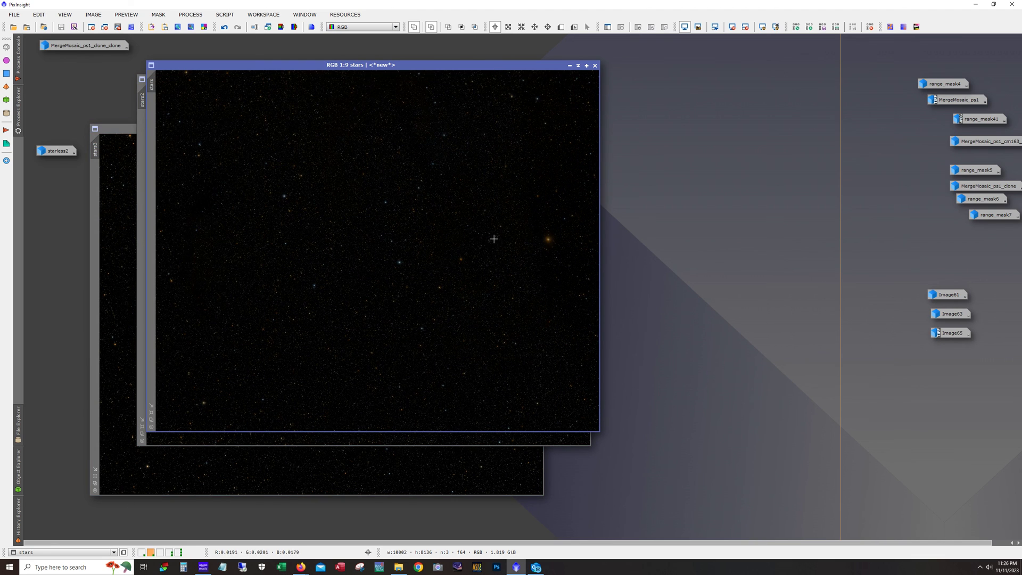
left_click(570, 66)
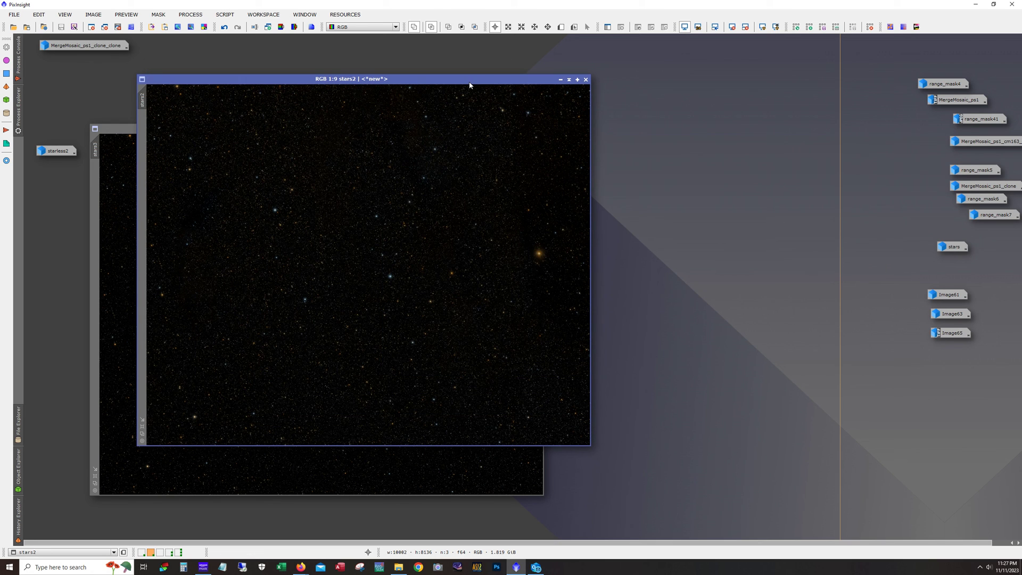
left_click(569, 79)
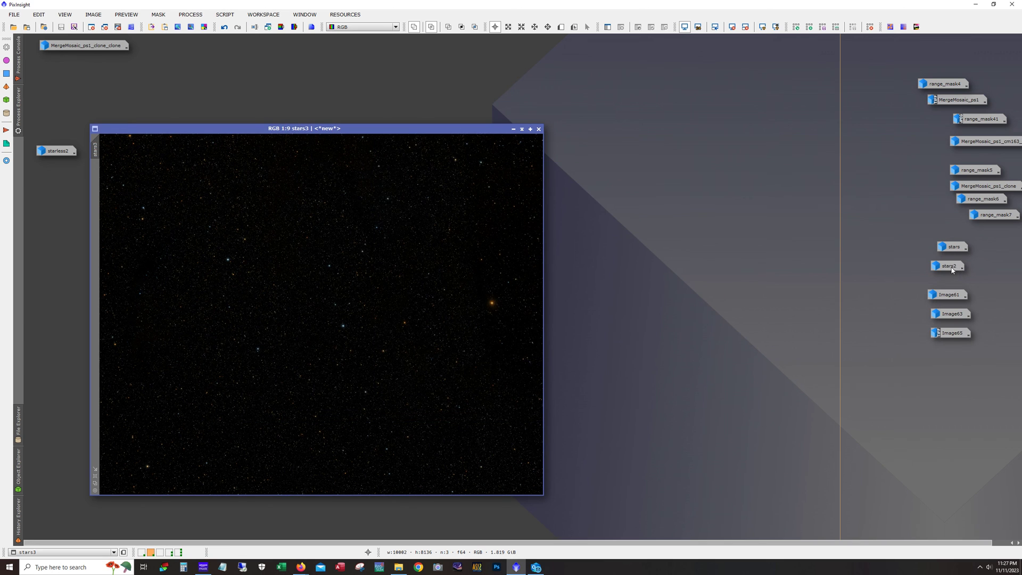
double_click(950, 267)
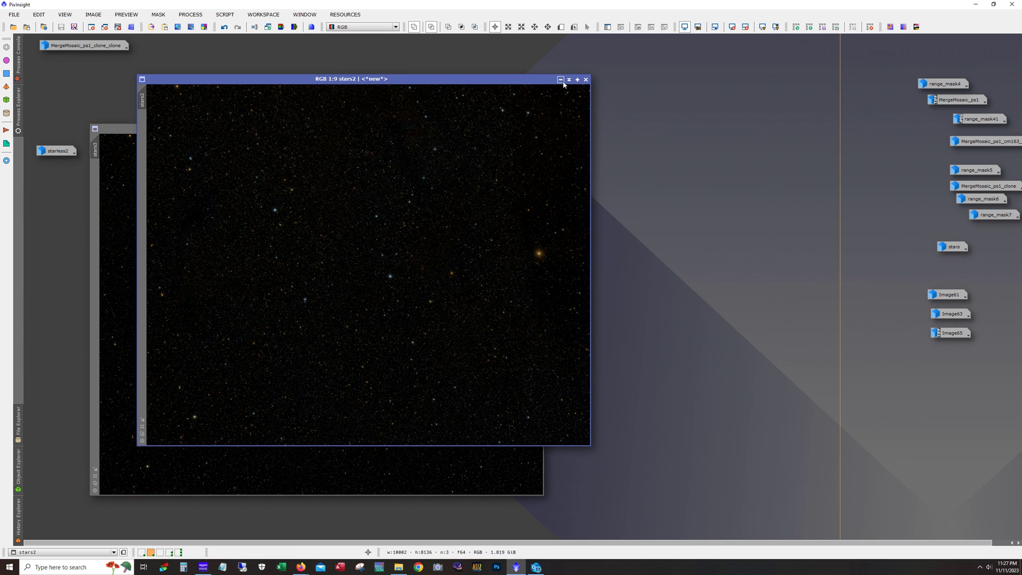
left_click(562, 81)
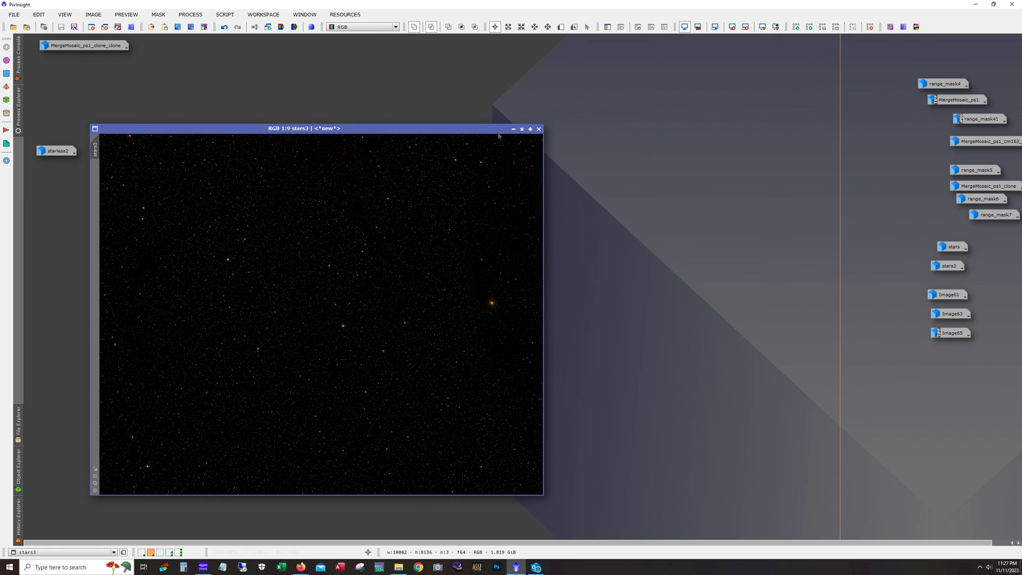
left_click(514, 129)
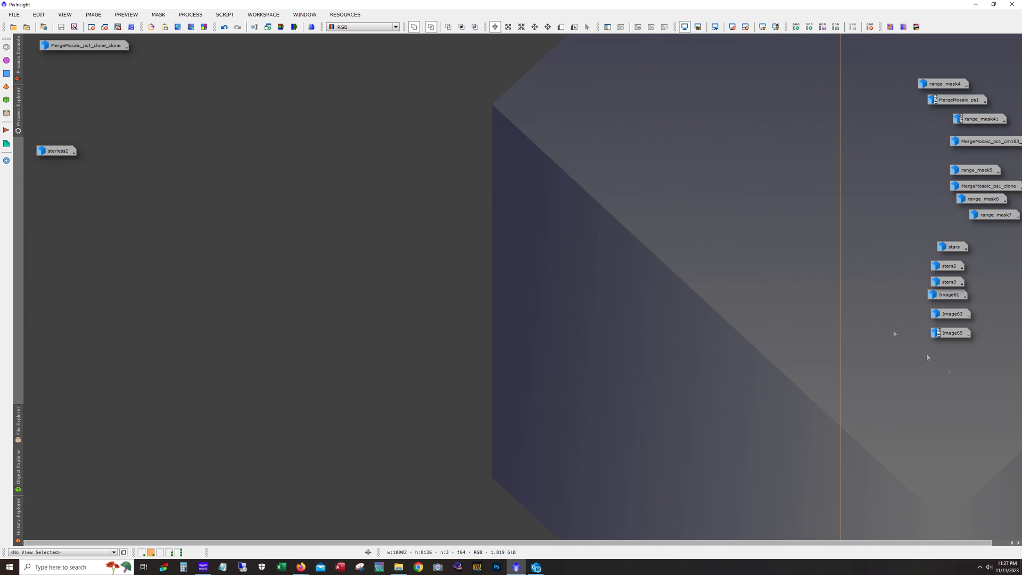
Open Image65, CygnusLoop_V1.tif, from its workspace icon.
double_click(950, 333)
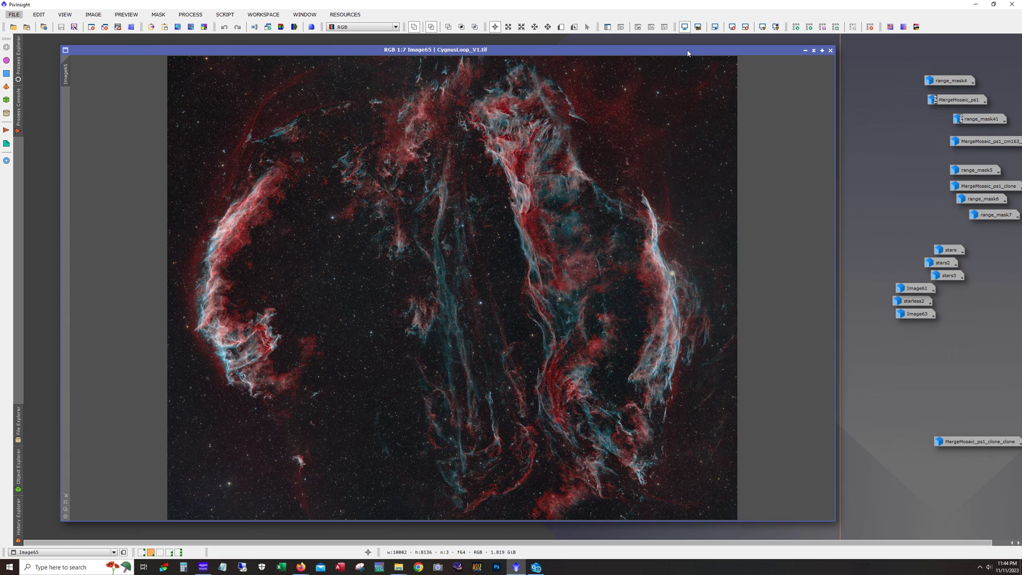